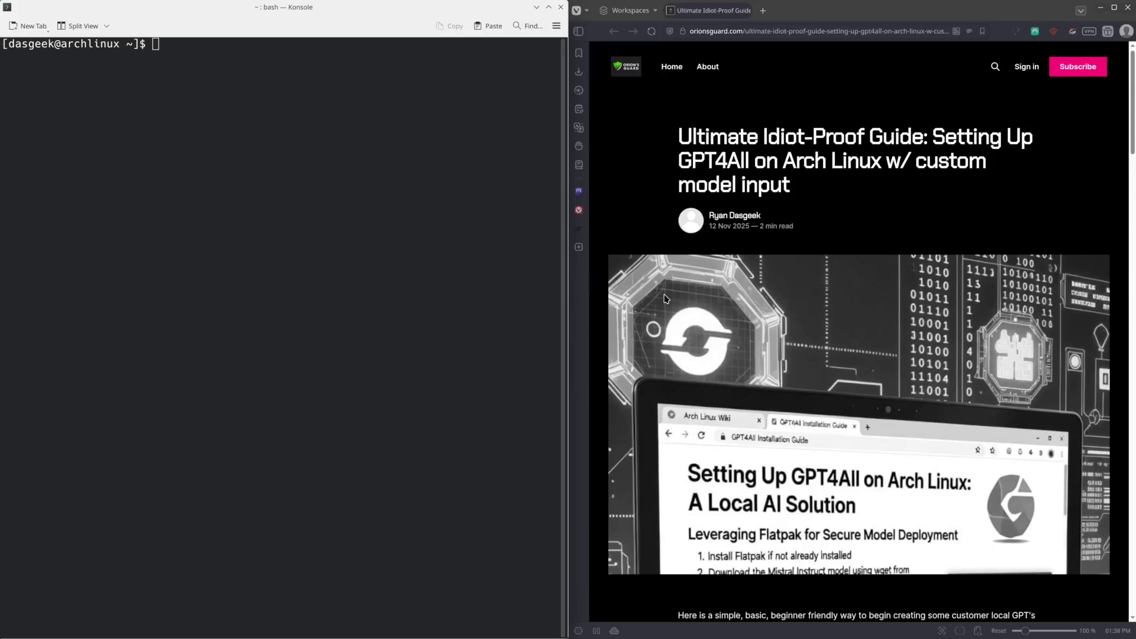
Read the guide's introduction, prerequisites and the Discover installation instructions for GPT4All.
{"action": "scroll", "coordinate": [665, 299], "scroll_direction": "down", "scroll_amount": 5}
{"action": "scroll", "coordinate": [665, 301], "scroll_direction": "down", "scroll_amount": 2}
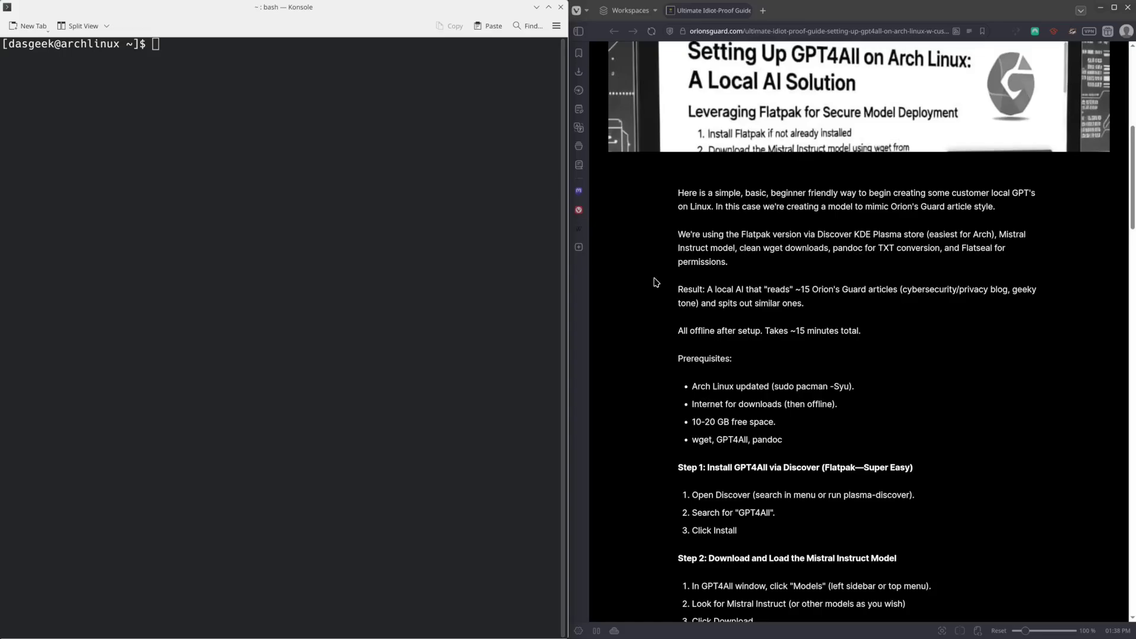
{"action": "scroll", "coordinate": [656, 282], "scroll_direction": "down", "scroll_amount": 2}
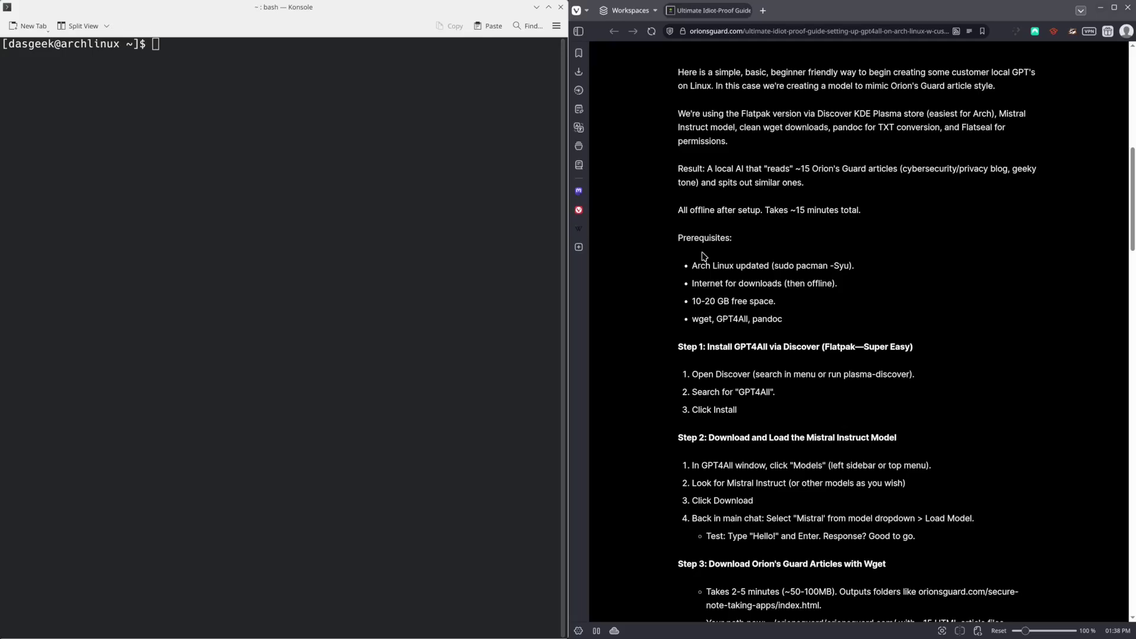
{"action": "scroll", "coordinate": [698, 255], "scroll_direction": "down", "scroll_amount": 2}
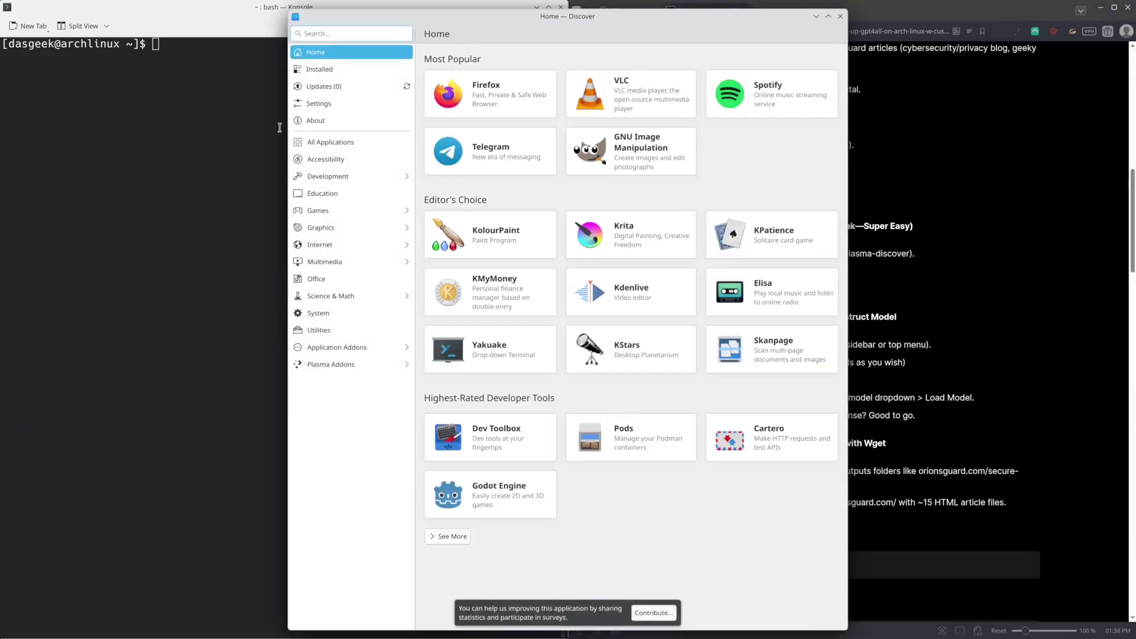
Search Discover for gpt4all, review the GPT4ALL application page, and minimize Discover.
{"action": "type", "text": "gpt4all"}
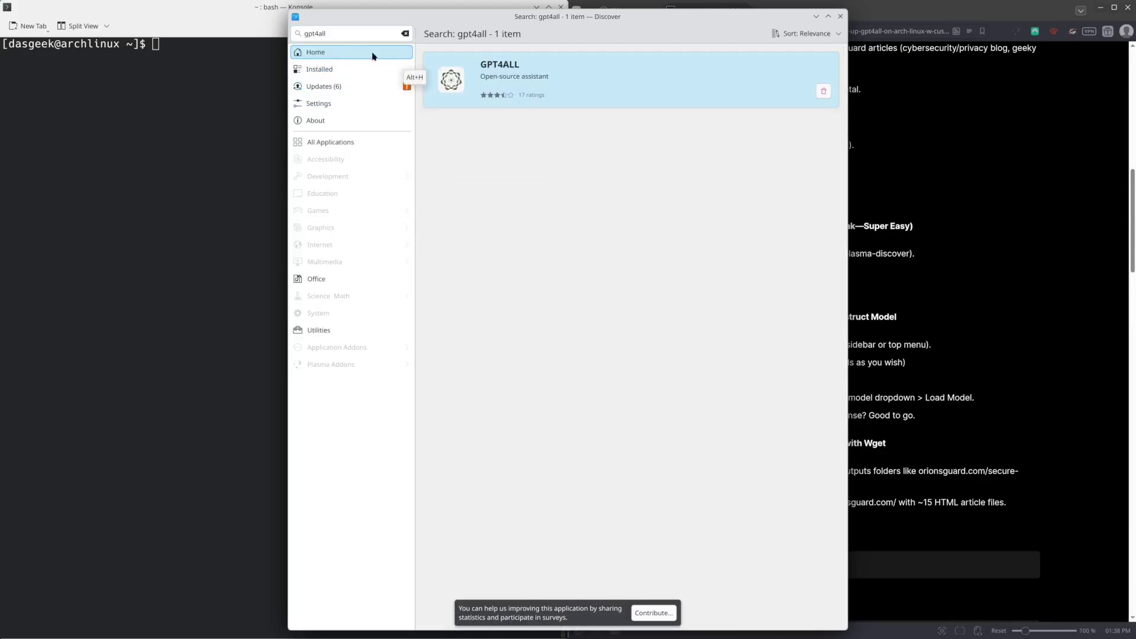
{"action": "left_click", "coordinate": [494, 79]}
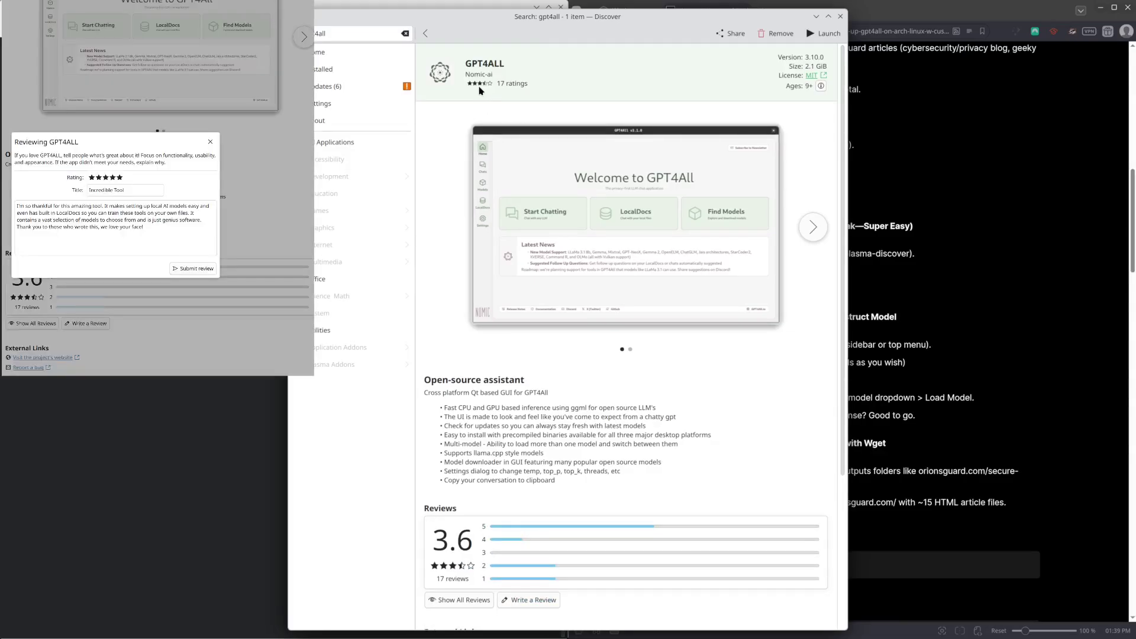
{"action": "scroll", "coordinate": [485, 104], "scroll_direction": "down", "scroll_amount": 5}
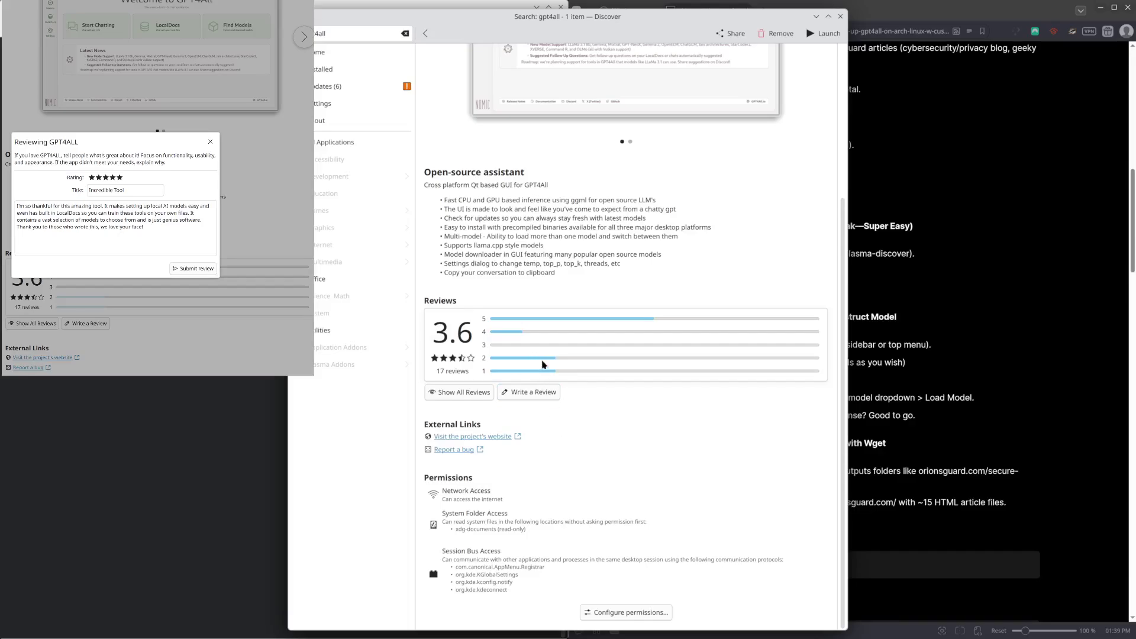
{"action": "scroll", "coordinate": [539, 358], "scroll_direction": "up", "scroll_amount": 5}
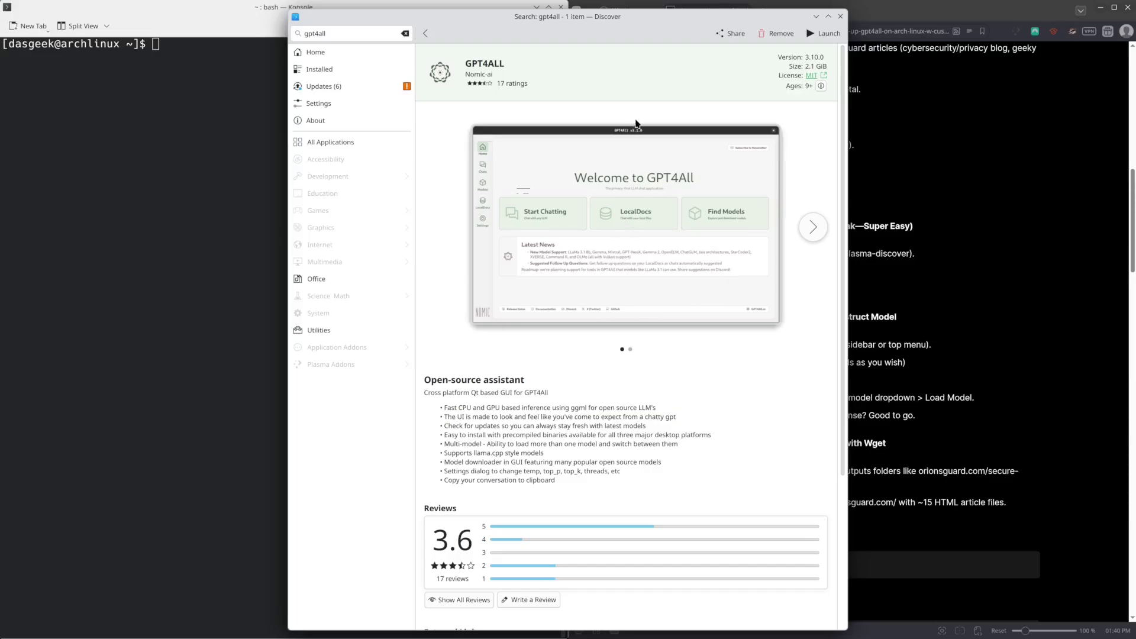
{"action": "left_click", "coordinate": [815, 17]}
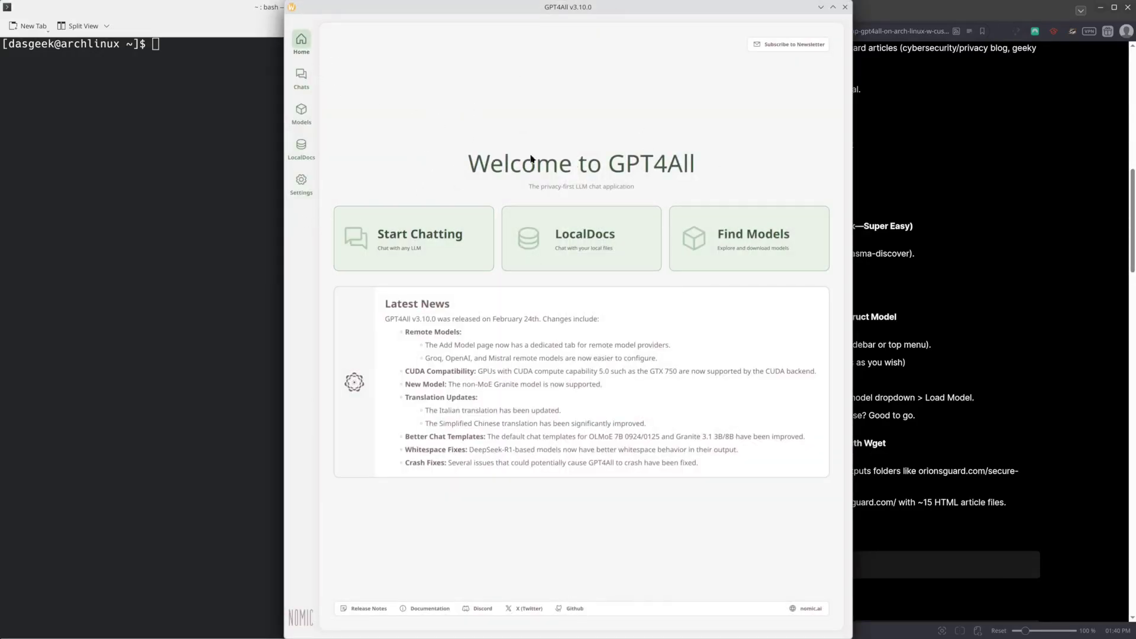
Place the GPT4All window beside the guide and check which models a new chat offers.
{"action": "left_click_drag", "start_coordinate": [435, 2], "coordinate": [153, 9]}
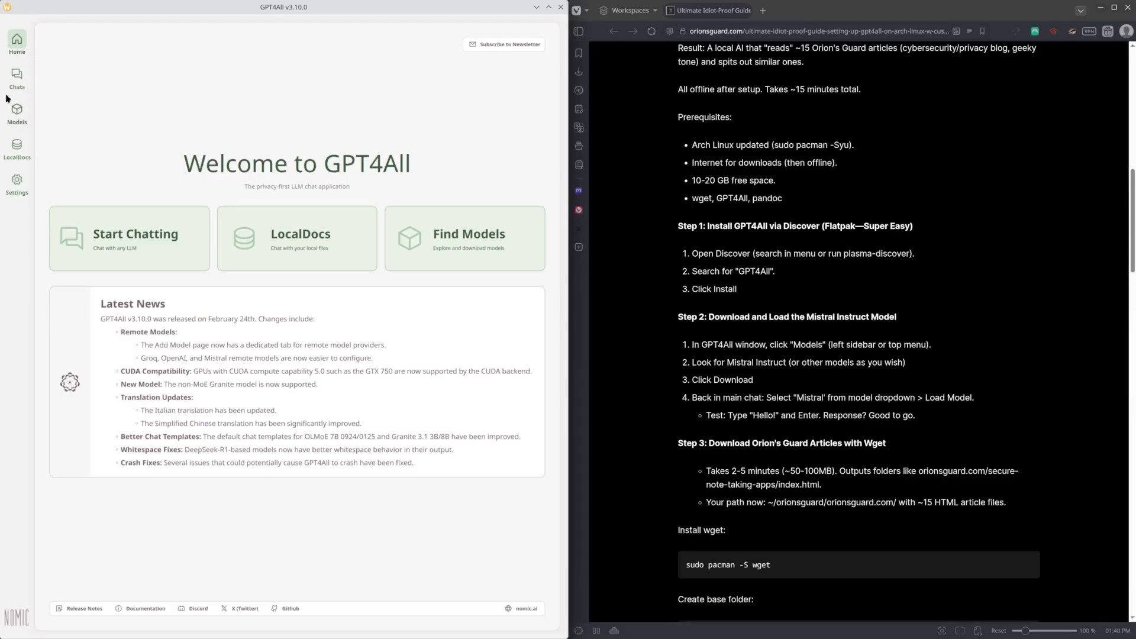
{"action": "left_click", "coordinate": [17, 76]}
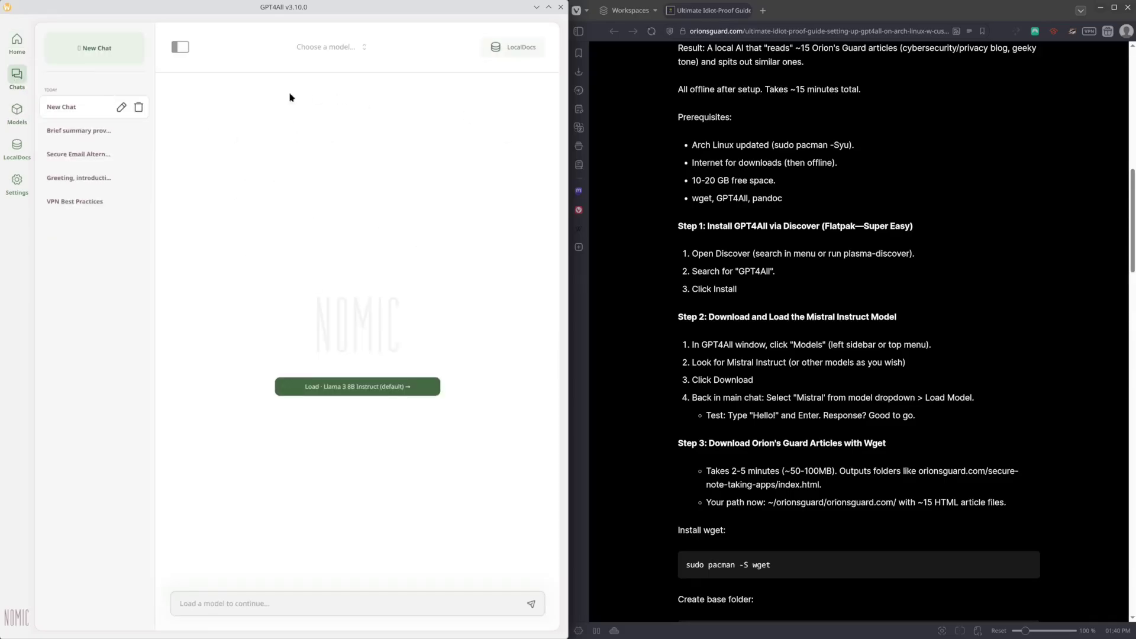
{"action": "left_click", "coordinate": [341, 46]}
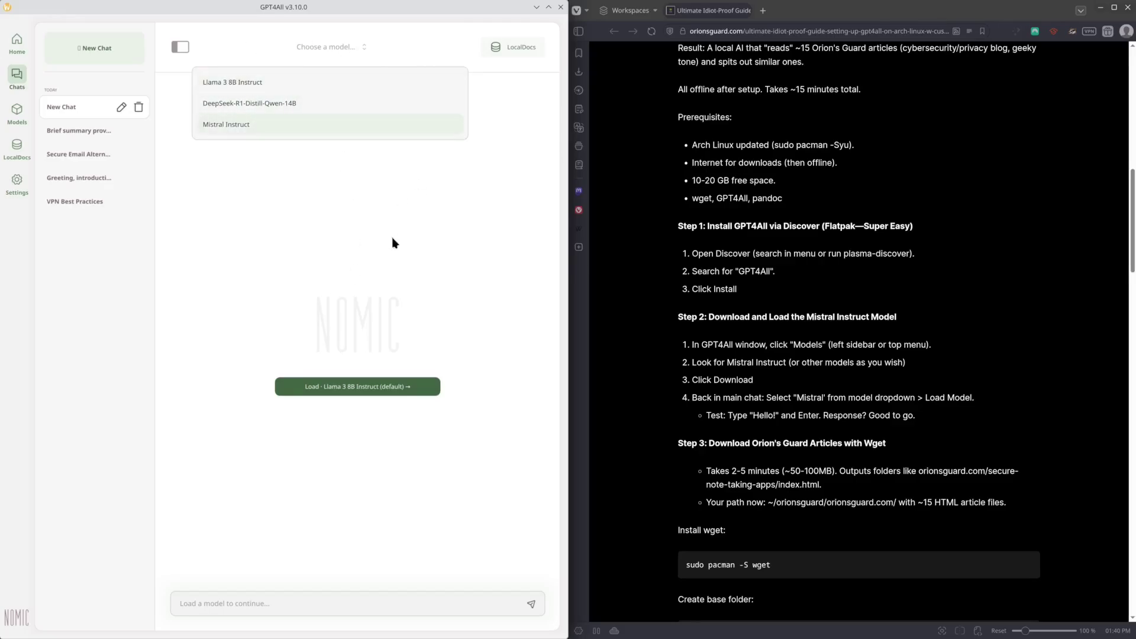
{"action": "left_click", "coordinate": [291, 258]}
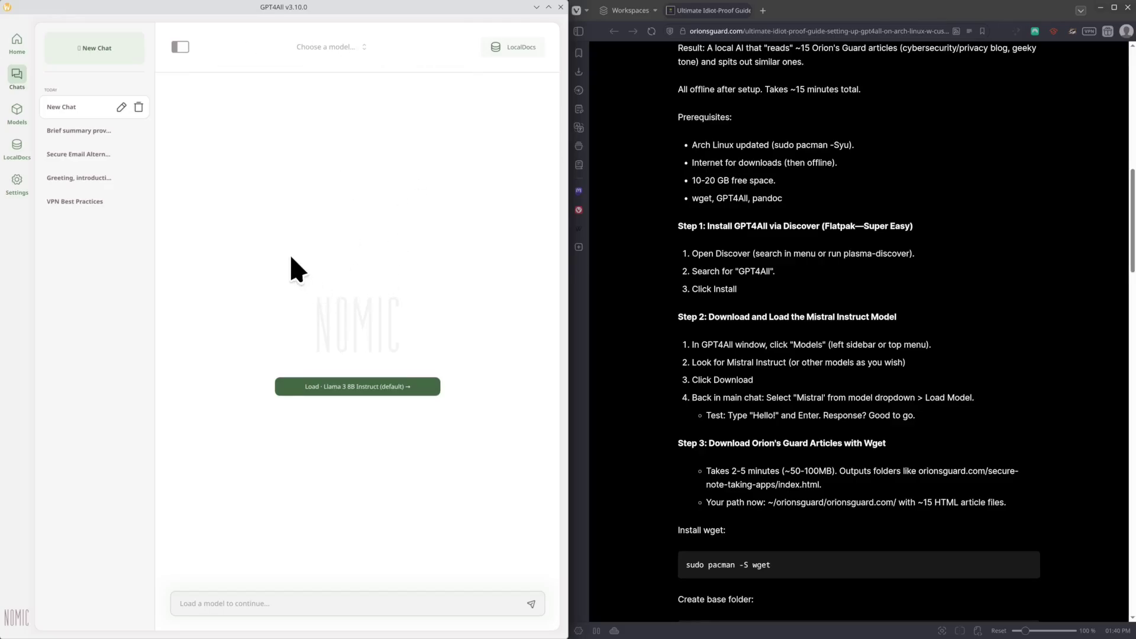
Examine the installed models and browse the downloadable GPT4All model catalogue for Mistral Instruct.
{"action": "left_click", "coordinate": [20, 107]}
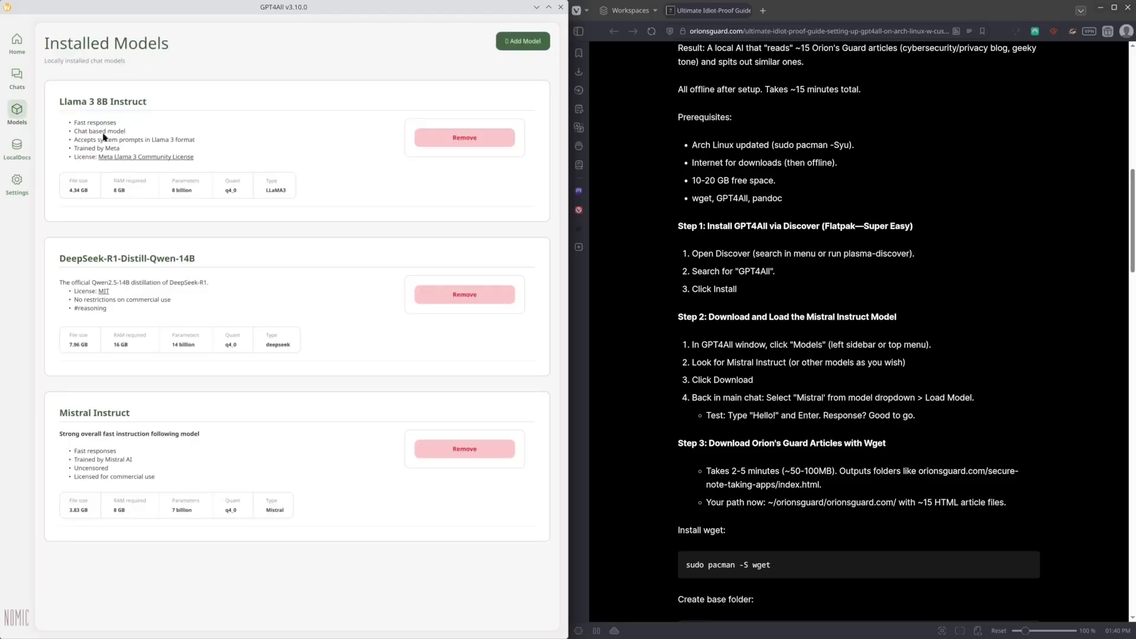
{"action": "left_click", "coordinate": [506, 46]}
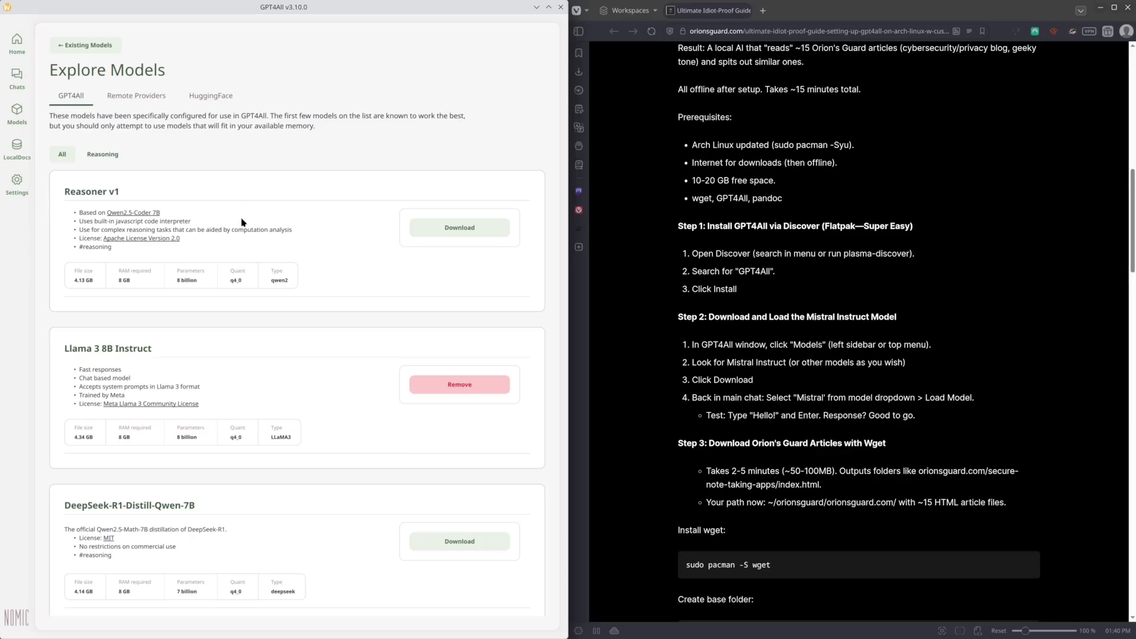
{"action": "scroll", "coordinate": [244, 223], "scroll_direction": "down", "scroll_amount": 1}
{"action": "scroll", "coordinate": [177, 267], "scroll_direction": "up", "scroll_amount": 1}
{"action": "scroll", "coordinate": [171, 266], "scroll_direction": "down", "scroll_amount": 6}
{"action": "scroll", "coordinate": [173, 269], "scroll_direction": "down", "scroll_amount": 3}
{"action": "scroll", "coordinate": [176, 269], "scroll_direction": "down", "scroll_amount": 1}
{"action": "scroll", "coordinate": [176, 269], "scroll_direction": "up", "scroll_amount": 3}
{"action": "scroll", "coordinate": [326, 253], "scroll_direction": "down", "scroll_amount": 2}
{"action": "scroll", "coordinate": [326, 253], "scroll_direction": "down", "scroll_amount": 7}
{"action": "scroll", "coordinate": [302, 274], "scroll_direction": "down", "scroll_amount": 6}
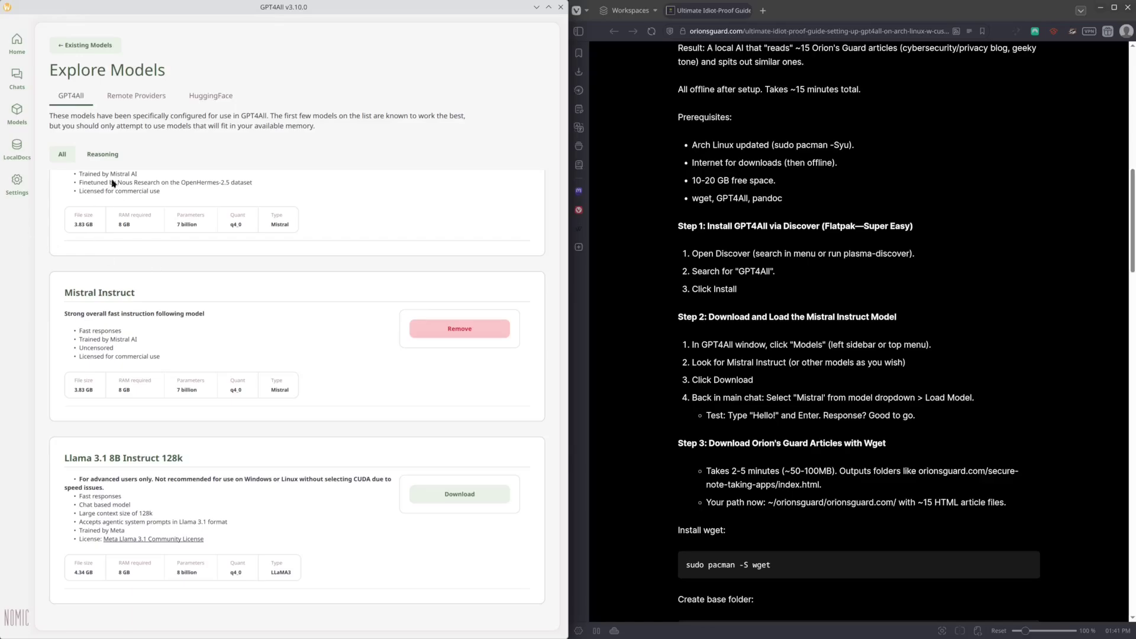
Load the Mistral Instruct model in the new chat.
{"action": "left_click", "coordinate": [17, 76]}
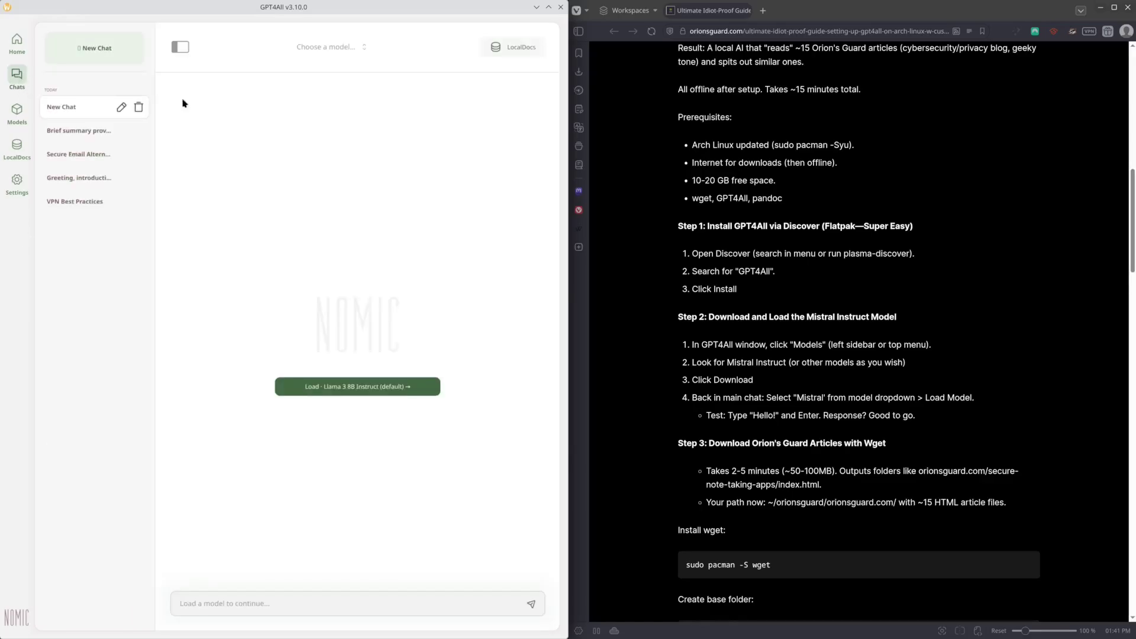
{"action": "left_click", "coordinate": [325, 48]}
{"action": "left_click", "coordinate": [265, 123]}
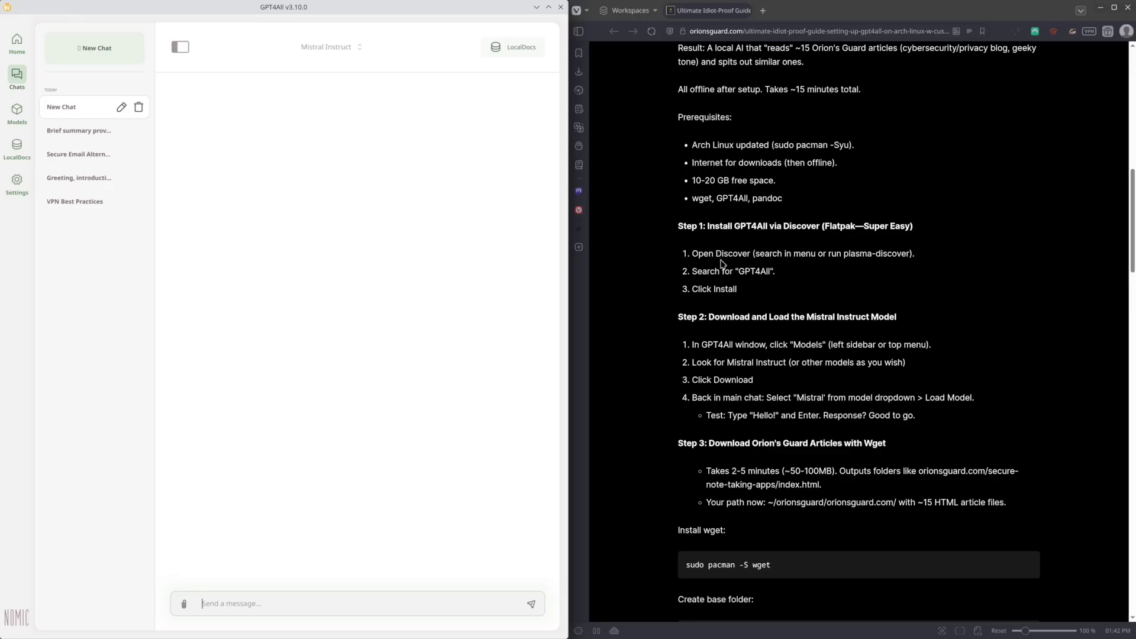
Compare the guide's Mistral Instruct instructions with the model's entry in the GPT4All catalogue and return to the chat.
{"action": "scroll", "coordinate": [713, 265], "scroll_direction": "down", "scroll_amount": 2}
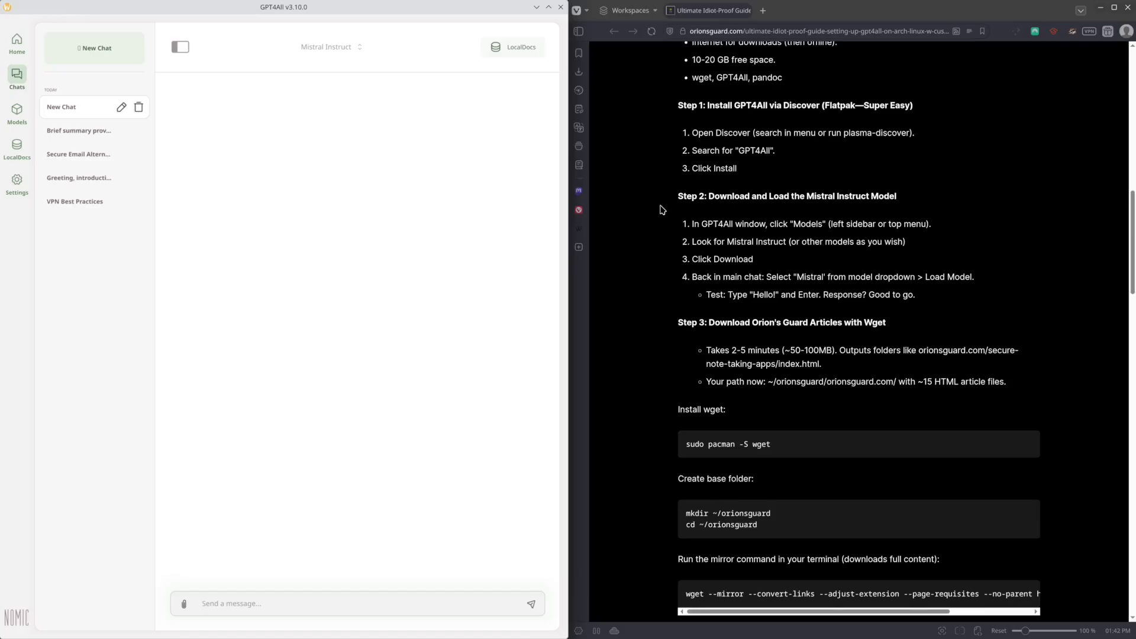
{"action": "scroll", "coordinate": [661, 209], "scroll_direction": "down", "scroll_amount": 2}
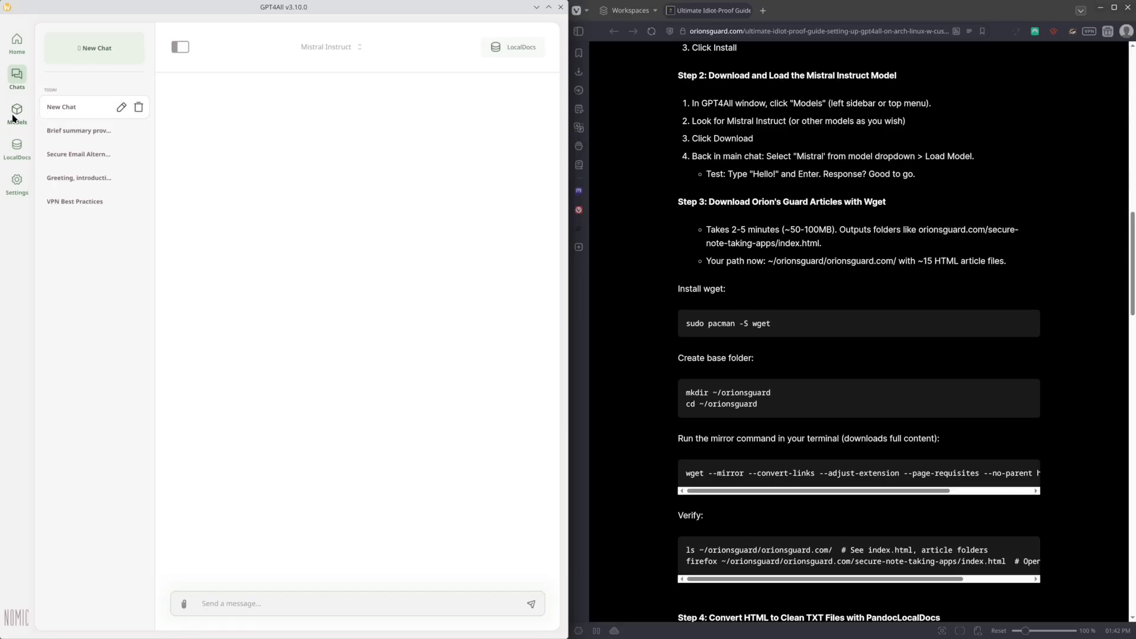
{"action": "left_click", "coordinate": [17, 114]}
{"action": "left_click", "coordinate": [523, 45]}
{"action": "scroll", "coordinate": [248, 214], "scroll_direction": "down", "scroll_amount": 3}
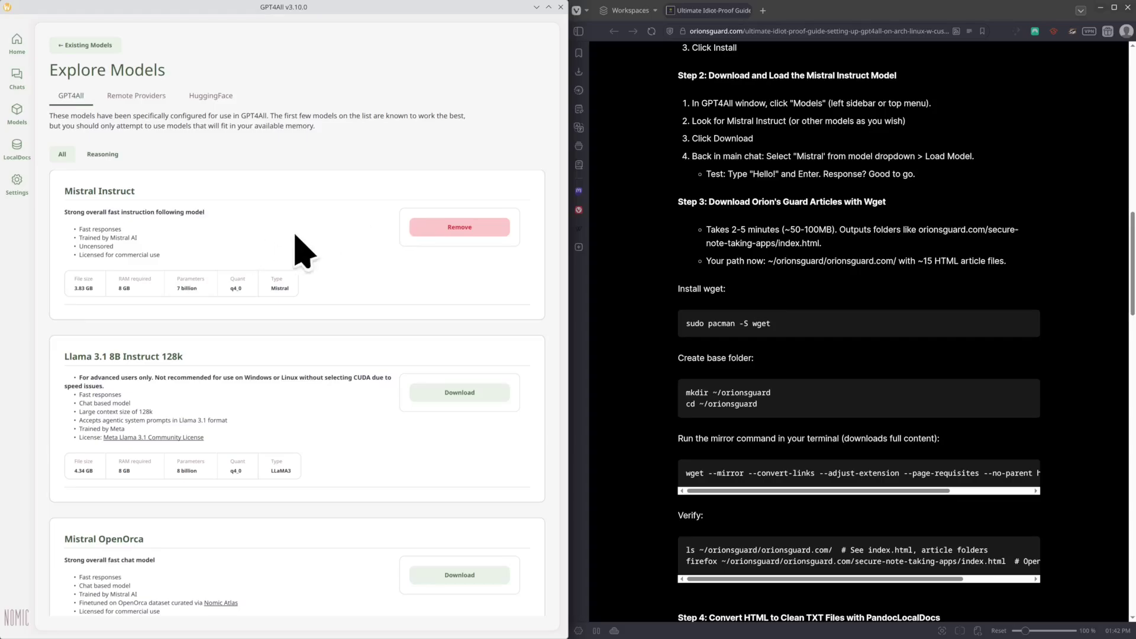
{"action": "left_click", "coordinate": [17, 80]}
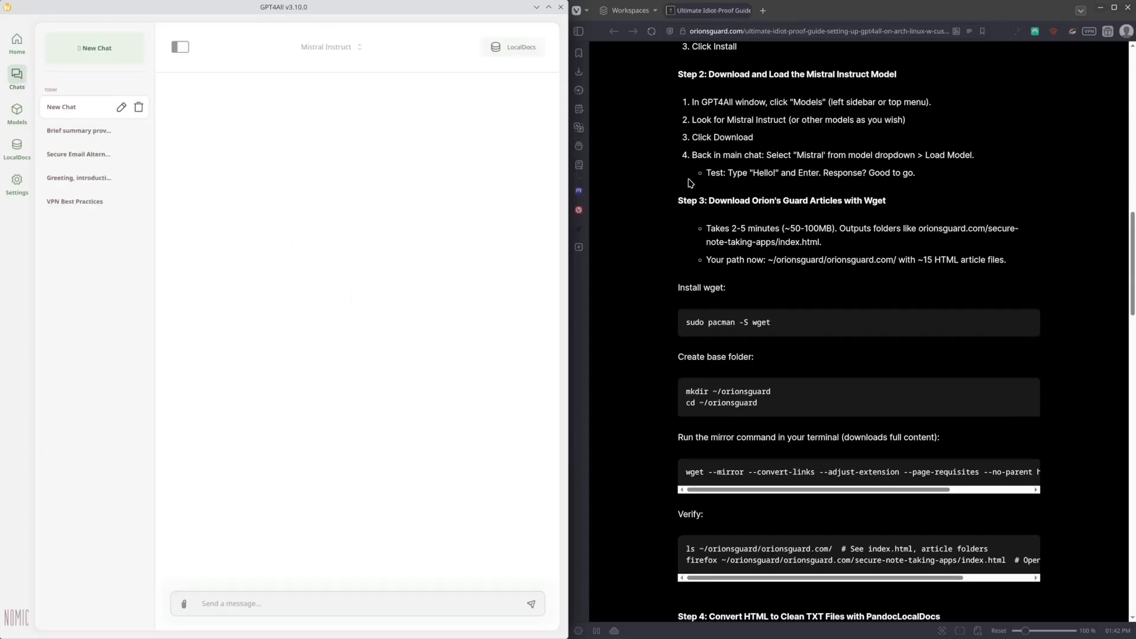
Find the guide's wget commands, minimize GPT4All and switch to the Konsole terminal.
{"action": "scroll", "coordinate": [692, 179], "scroll_direction": "down", "scroll_amount": 3}
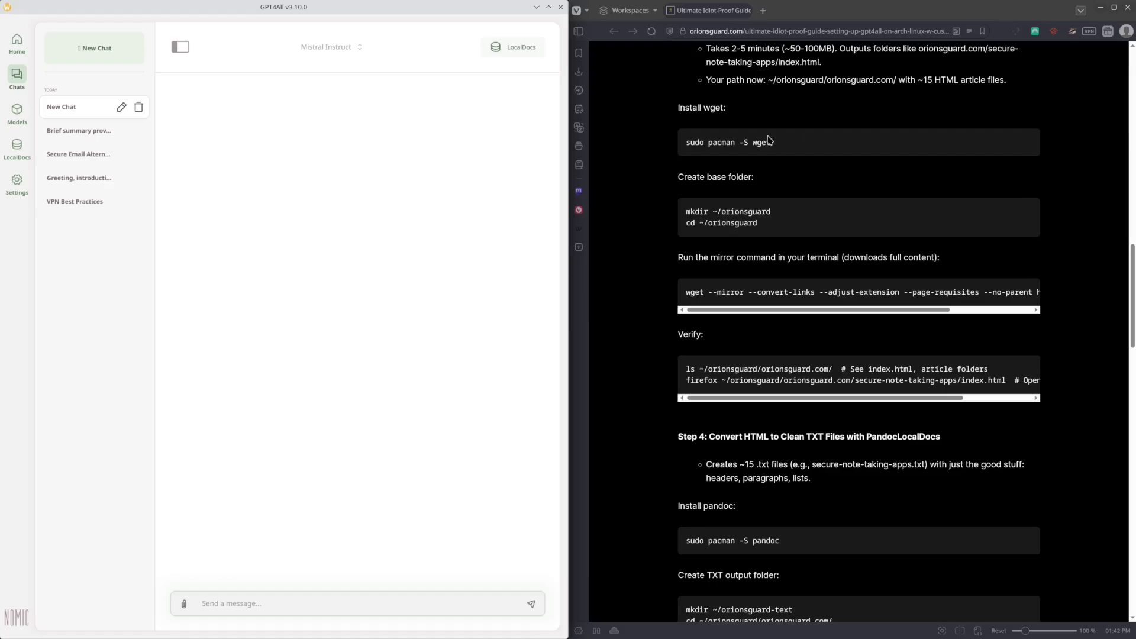
{"action": "left_click", "coordinate": [536, 7]}
{"action": "left_click", "coordinate": [175, 118]}
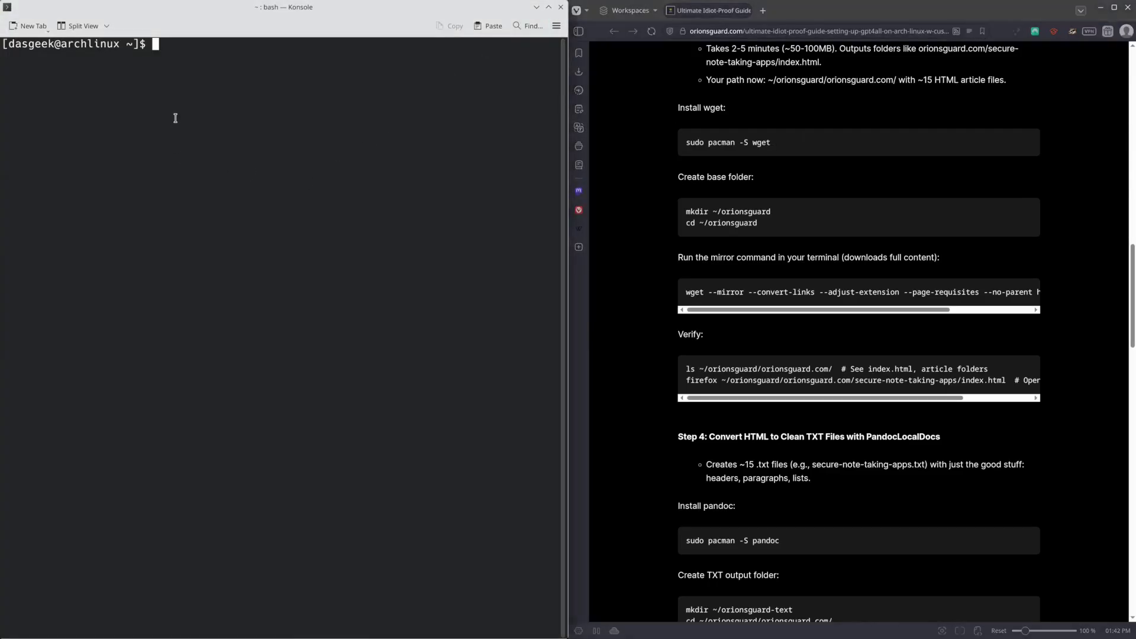
{"action": "type", "text": "pacman -S wget"}
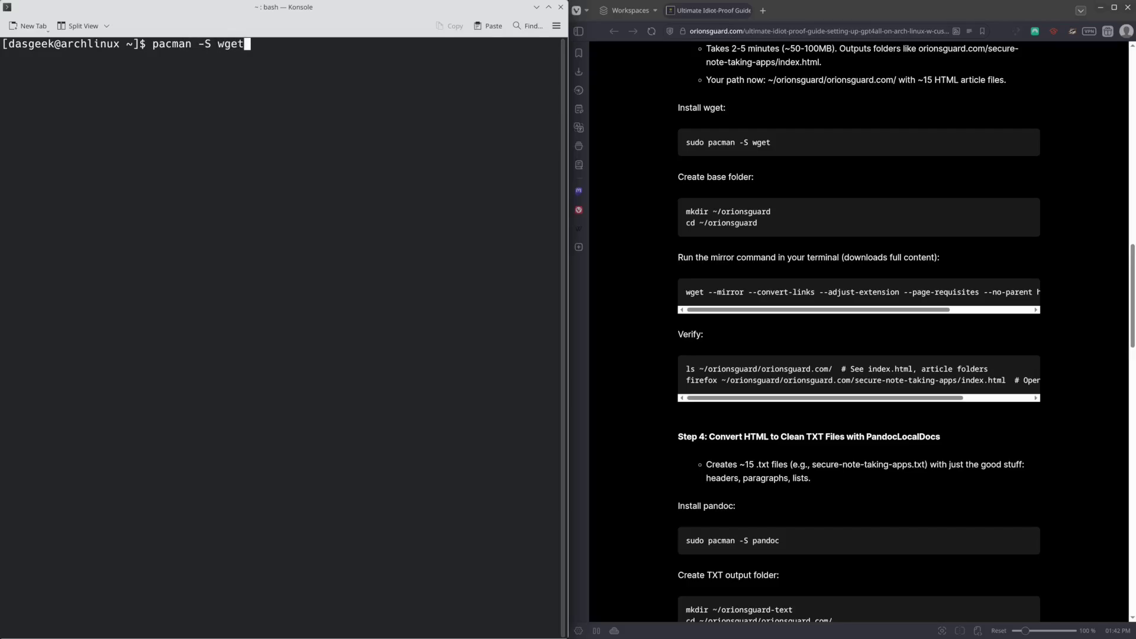
{"action": "key", "text": "BackSpace"}
{"action": "key", "text": "BackSpace"}
{"action": "key", "text": "BackSpace"}
{"action": "key", "text": "BackSpace"}
{"action": "key", "text": "BackSpace"}
{"action": "key", "text": "BackSpace"}
{"action": "key", "text": "BackSpace"}
{"action": "key", "text": "BackSpace"}
{"action": "key", "text": "BackSpace"}
{"action": "key", "text": "BackSpace"}
{"action": "key", "text": "BackSpace"}
{"action": "key", "text": "BackSpace"}
{"action": "key", "text": "BackSpace"}
{"action": "key", "text": "BackSpace"}
Change the terminal's working directory to ~/orionsguard.
{"action": "type", "text": "cd ~/orionsguard"}
{"action": "key", "text": "Return"}
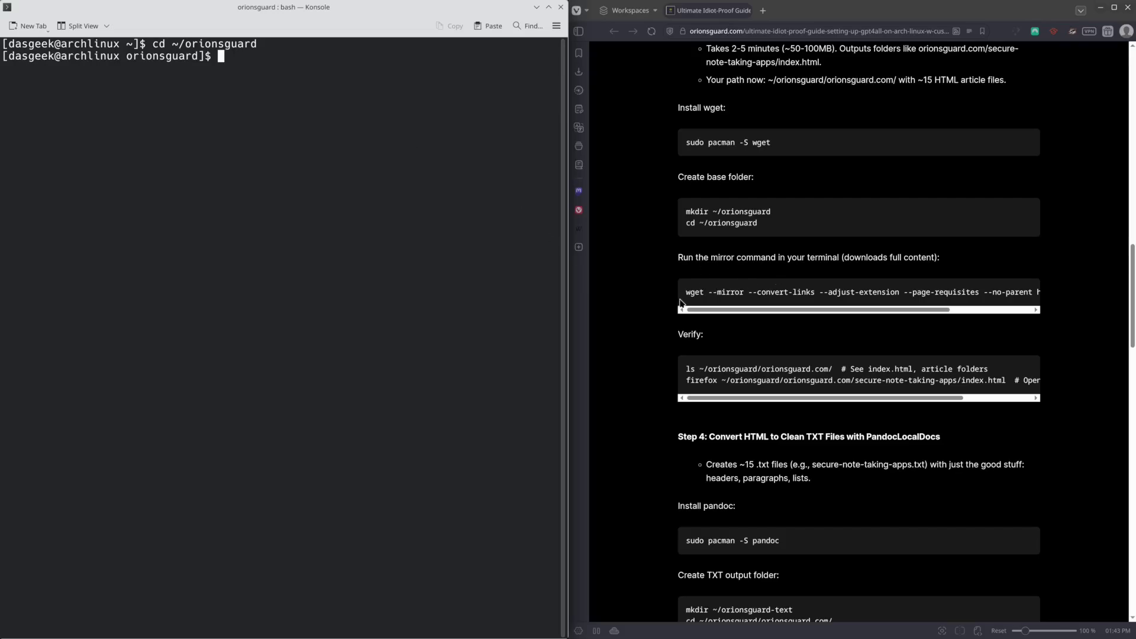
{"action": "left_click_drag", "start_coordinate": [684, 292], "coordinate": [1082, 296]}
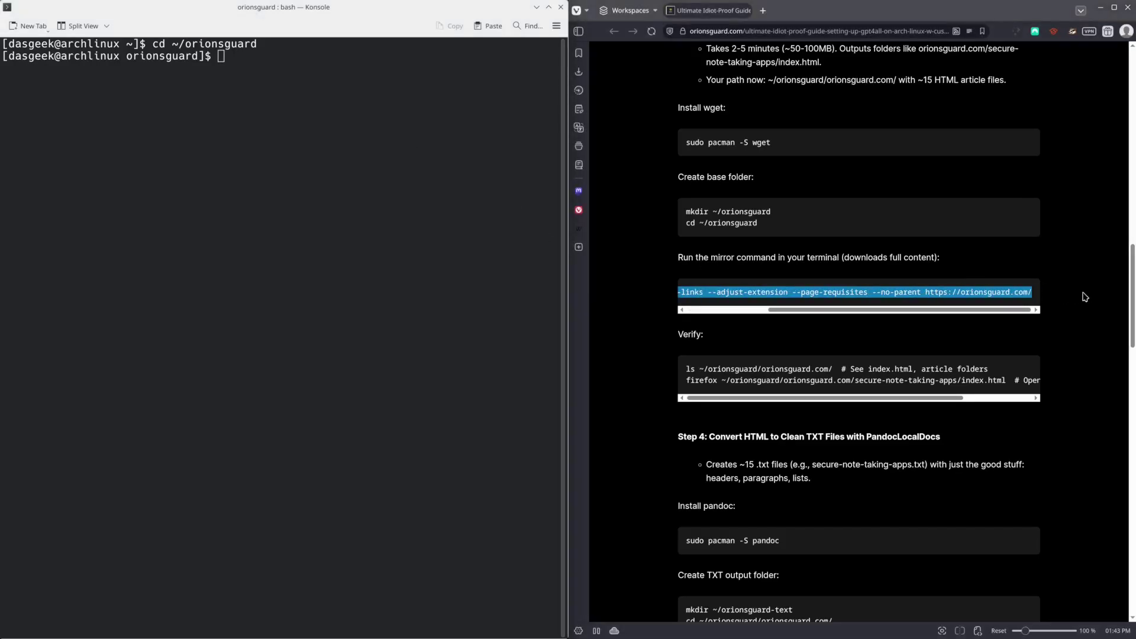
{"action": "right_click", "coordinate": [1009, 292]}
{"action": "left_click", "coordinate": [1005, 306]}
{"action": "right_click", "coordinate": [319, 59]}
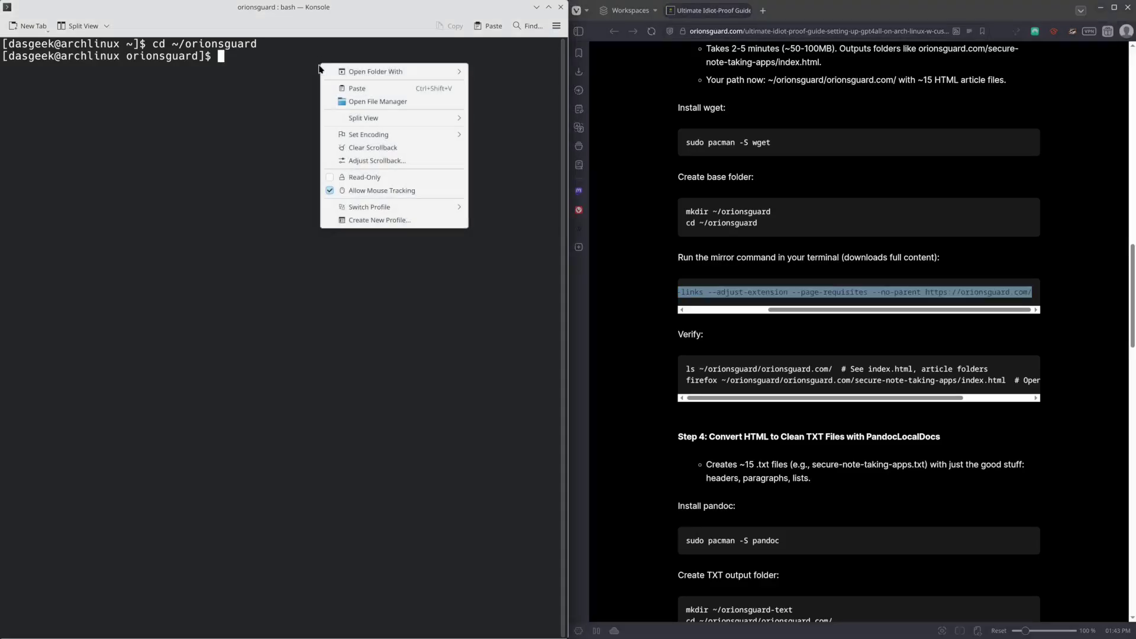
{"action": "left_click", "coordinate": [340, 88]}
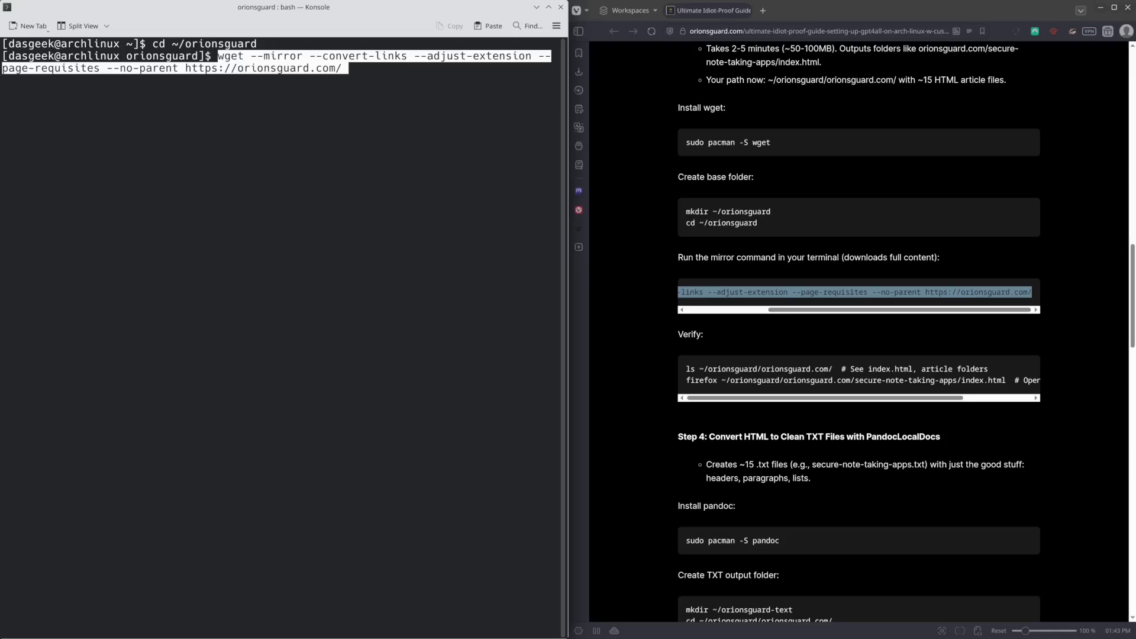
{"action": "key", "text": "BackSpace"}
{"action": "key", "text": "BackSpace"}
{"action": "key", "text": "BackSpace"}
{"action": "key", "text": "BackSpace"}
{"action": "key", "text": "BackSpace"}
{"action": "key", "text": "BackSpace"}
{"action": "key", "text": "BackSpace"}
{"action": "key", "text": "BackSpace"}
{"action": "key", "text": "BackSpace"}
{"action": "key", "text": "BackSpace"}
{"action": "key", "text": "BackSpace"}
{"action": "key", "text": "BackSpace"}
{"action": "key", "text": "BackSpace"}
{"action": "key", "text": "BackSpace"}
{"action": "key", "text": "BackSpace"}
{"action": "key", "text": "BackSpace"}
{"action": "key", "text": "BackSpace"}
{"action": "key", "text": "BackSpace"}
{"action": "key", "text": "BackSpace"}
{"action": "key", "text": "BackSpace"}
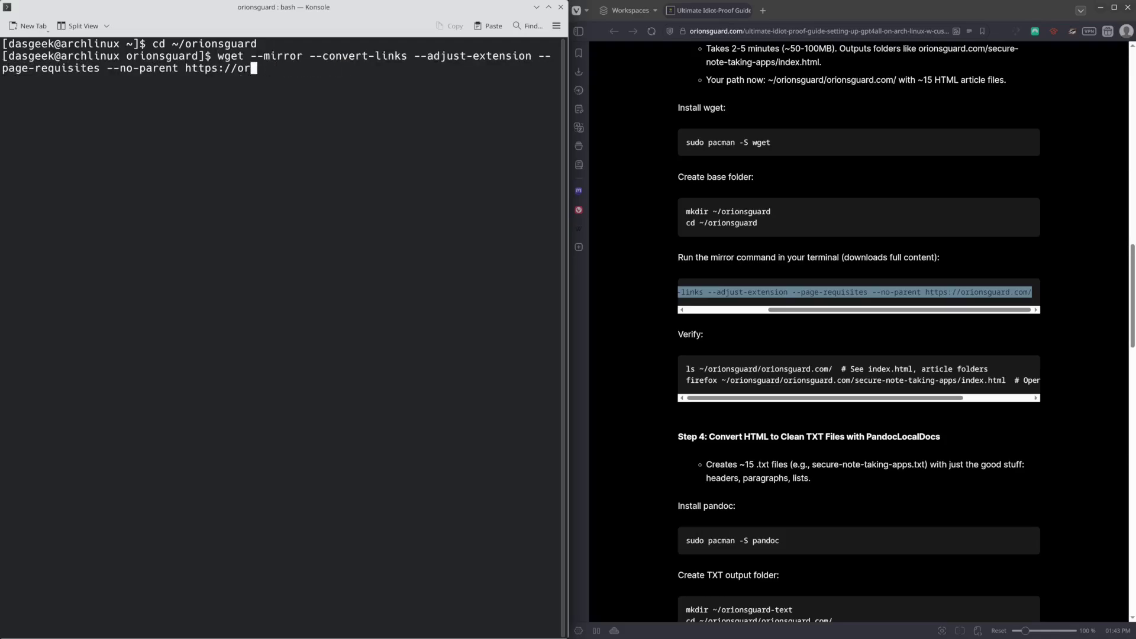
{"action": "key", "text": "BackSpace"}
{"action": "key", "text": "BackSpace"}
{"action": "key", "text": "BackSpace"}
{"action": "key", "text": "BackSpace"}
{"action": "key", "text": "BackSpace"}
{"action": "key", "text": "BackSpace"}
{"action": "key", "text": "BackSpace"}
{"action": "key", "text": "BackSpace"}
{"action": "key", "text": "BackSpace"}
{"action": "key", "text": "BackSpace"}
{"action": "key", "text": "BackSpace"}
{"action": "key", "text": "BackSpace"}
{"action": "key", "text": "BackSpace"}
{"action": "key", "text": "BackSpace"}
{"action": "key", "text": "BackSpace"}
{"action": "key", "text": "BackSpace"}
{"action": "key", "text": "BackSpace"}
{"action": "key", "text": "BackSpace"}
{"action": "key", "text": "BackSpace"}
{"action": "key", "text": "BackSpace"}
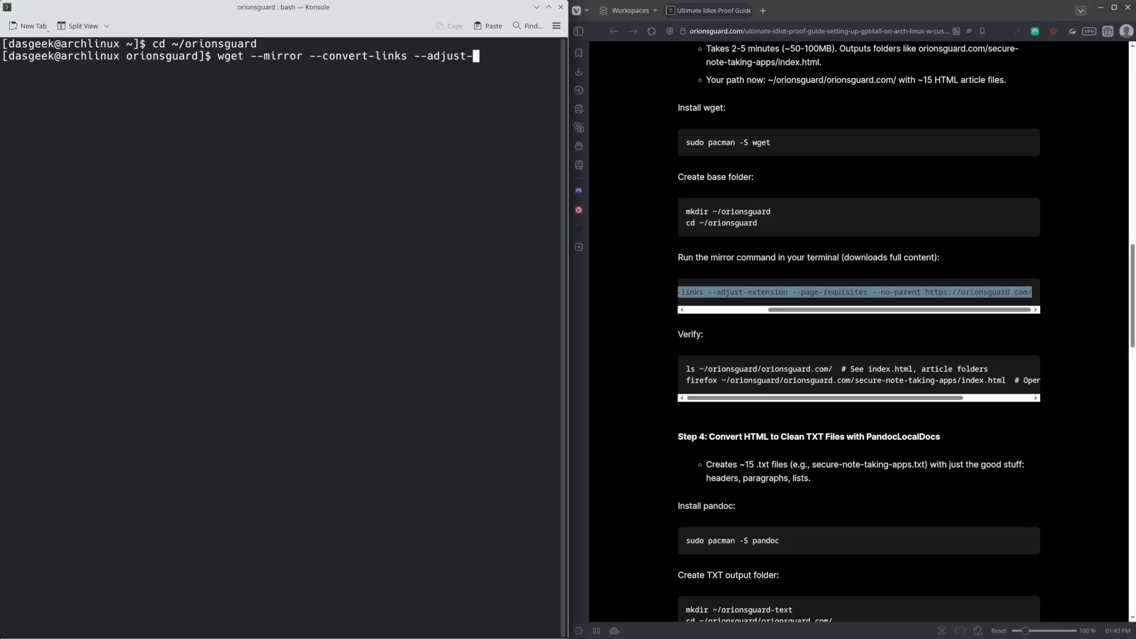
{"action": "key", "text": "BackSpace"}
{"action": "key", "text": "BackSpace"}
{"action": "key", "text": "BackSpace"}
{"action": "key", "text": "BackSpace"}
{"action": "key", "text": "BackSpace"}
{"action": "key", "text": "BackSpace"}
{"action": "key", "text": "BackSpace"}
{"action": "key", "text": "BackSpace"}
{"action": "key", "text": "BackSpace"}
{"action": "key", "text": "BackSpace"}
{"action": "key", "text": "BackSpace"}
{"action": "key", "text": "BackSpace"}
{"action": "key", "text": "BackSpace"}
{"action": "key", "text": "BackSpace"}
{"action": "key", "text": "BackSpace"}
{"action": "key", "text": "BackSpace"}
{"action": "key", "text": "BackSpace"}
{"action": "key", "text": "BackSpace"}
{"action": "key", "text": "BackSpace"}
{"action": "key", "text": "BackSpace"}
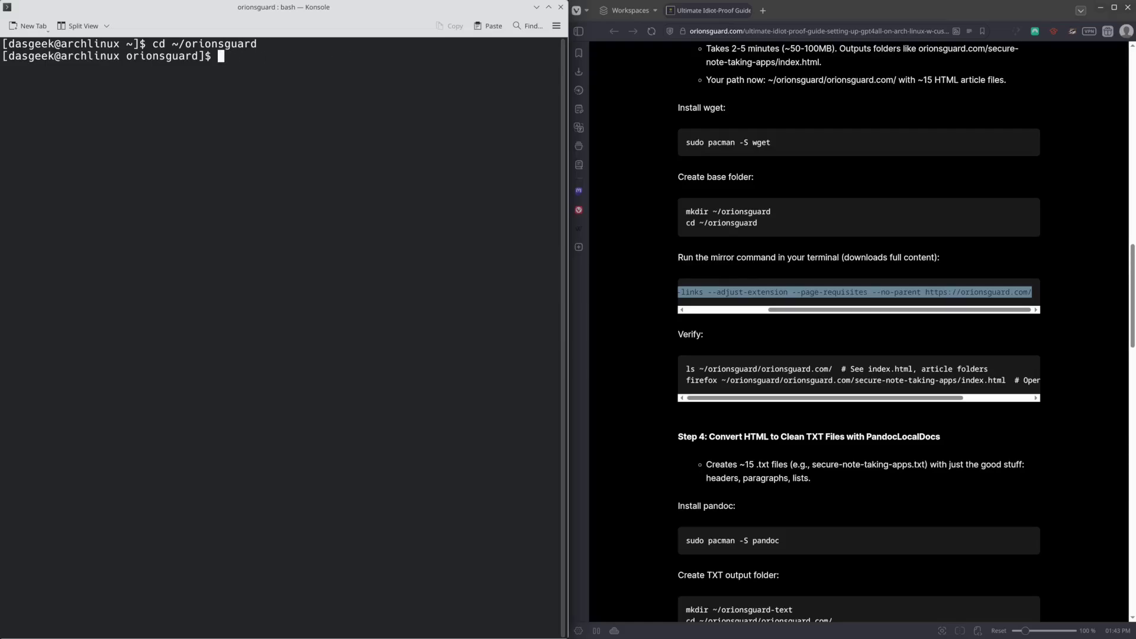
List the contents of the orionsguard folder with ls.
{"action": "type", "text": "lsd"}
{"action": "key", "text": "BackSpace"}
{"action": "key", "text": "Return"}
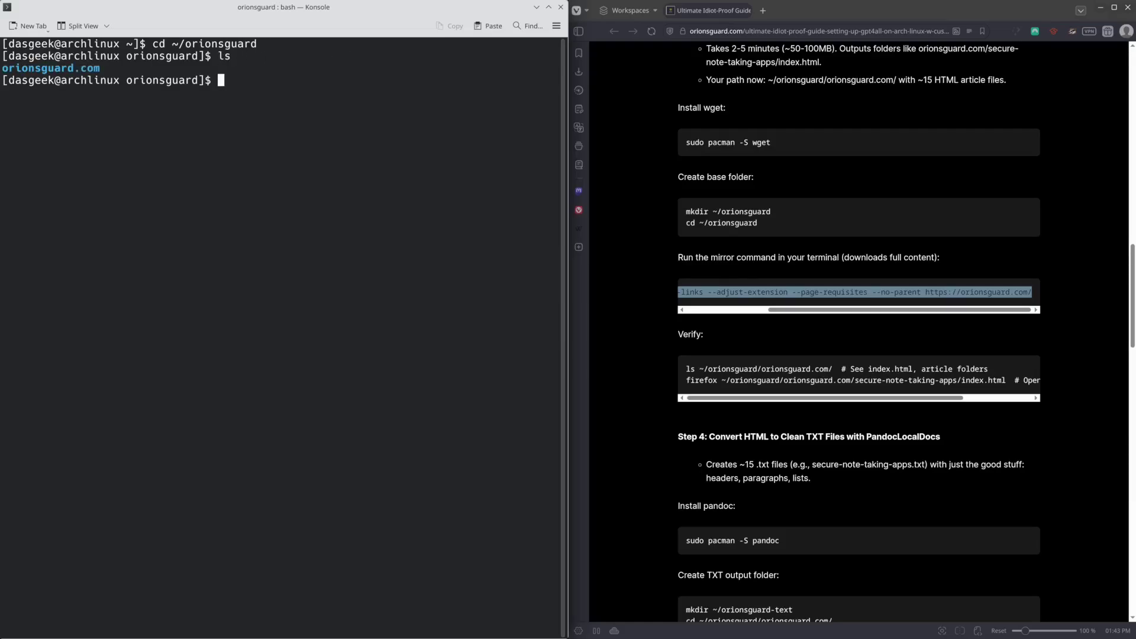
Change into the orionsguard.com folder and list the downloaded articles with ls.
{"action": "type", "text": "cd orio"}
{"action": "key", "text": "Tab"}
{"action": "key", "text": "Return"}
{"action": "type", "text": "ls"}
{"action": "key", "text": "Return"}
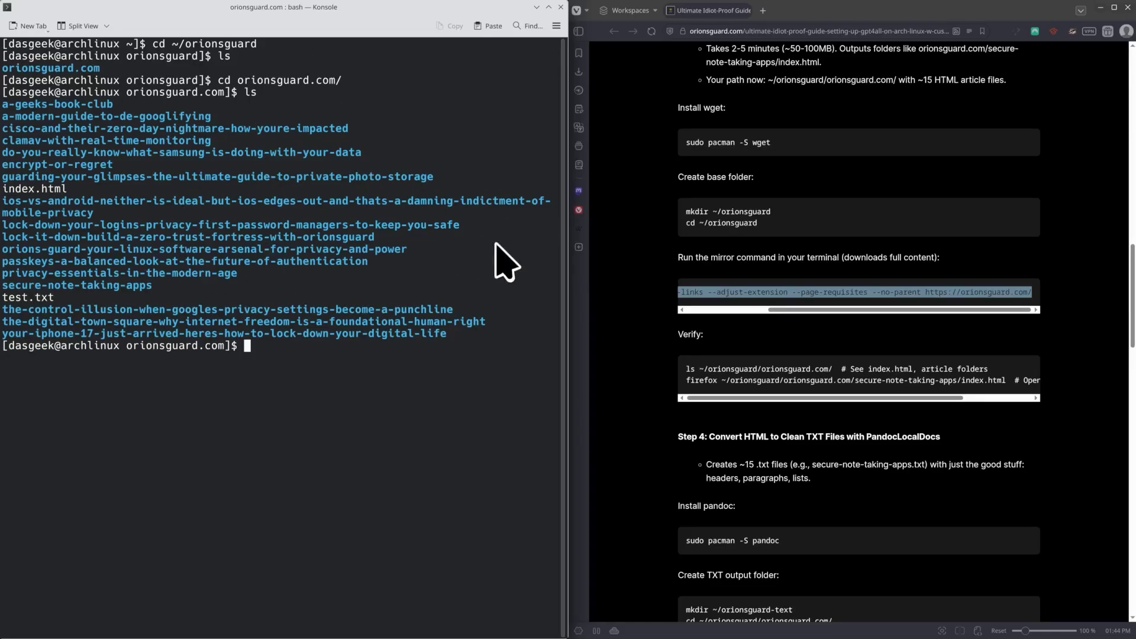
{"action": "scroll", "coordinate": [846, 330], "scroll_direction": "down", "scroll_amount": 3}
{"action": "scroll", "coordinate": [828, 319], "scroll_direction": "down", "scroll_amount": 2}
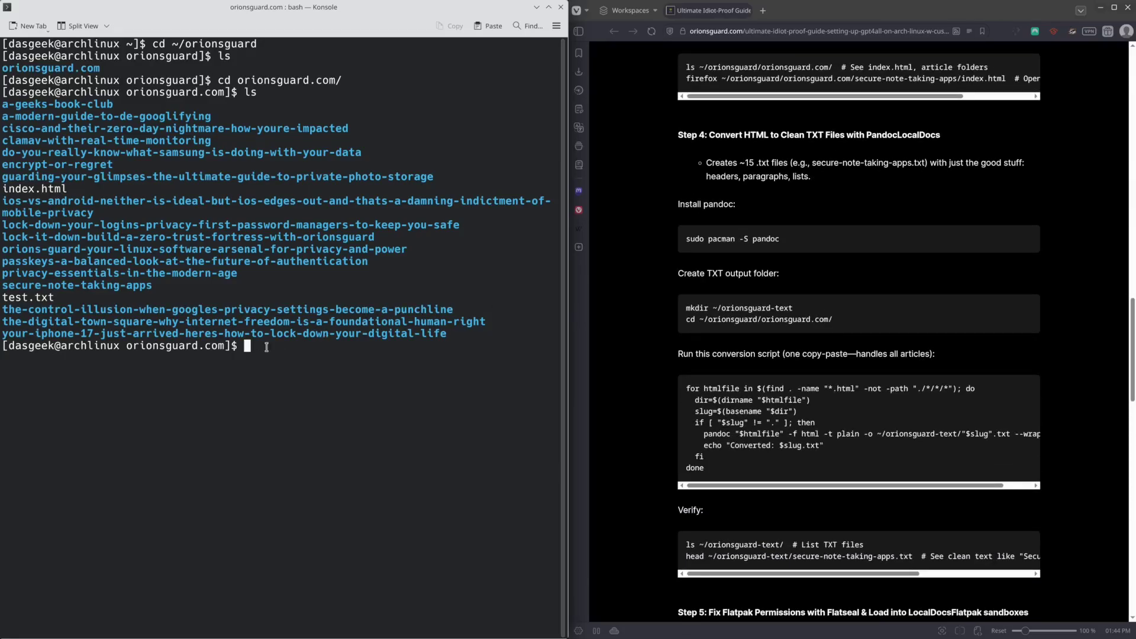
{"action": "type", "text": "pacamn -S pandoc"}
{"action": "key", "text": "Left"}
{"action": "key", "text": "Left"}
{"action": "key", "text": "Left"}
{"action": "key", "text": "Left"}
{"action": "key", "text": "Left"}
{"action": "key", "text": "Left"}
{"action": "key", "text": "Left"}
{"action": "key", "text": "Left"}
{"action": "key", "text": "Left"}
{"action": "key", "text": "Left"}
{"action": "key", "text": "Left"}
{"action": "key", "text": "Delete"}
{"action": "key", "text": "BackSpace"}
{"action": "key", "text": "BackSpace"}
{"action": "type", "text": "man"}
{"action": "left_click", "coordinate": [247, 345]}
{"action": "key", "text": "Delete"}
{"action": "key", "text": "Delete"}
{"action": "key", "text": "Delete"}
{"action": "key", "text": "Delete"}
{"action": "key", "text": "Delete"}
{"action": "key", "text": "Delete"}
{"action": "key", "text": "Delete"}
{"action": "key", "text": "Delete"}
{"action": "key", "text": "Delete"}
{"action": "key", "text": "Delete"}
{"action": "key", "text": "Delete"}
{"action": "key", "text": "Delete"}
{"action": "key", "text": "Delete"}
{"action": "key", "text": "Delete"}
{"action": "key", "text": "Delete"}
{"action": "key", "text": "Delete"}
Copy the guide's cd ~/orionsguard/orionsguard.com/ command into the terminal, run it and list the folder's contents with ls.
{"action": "left_click_drag", "start_coordinate": [839, 321], "coordinate": [683, 324]}
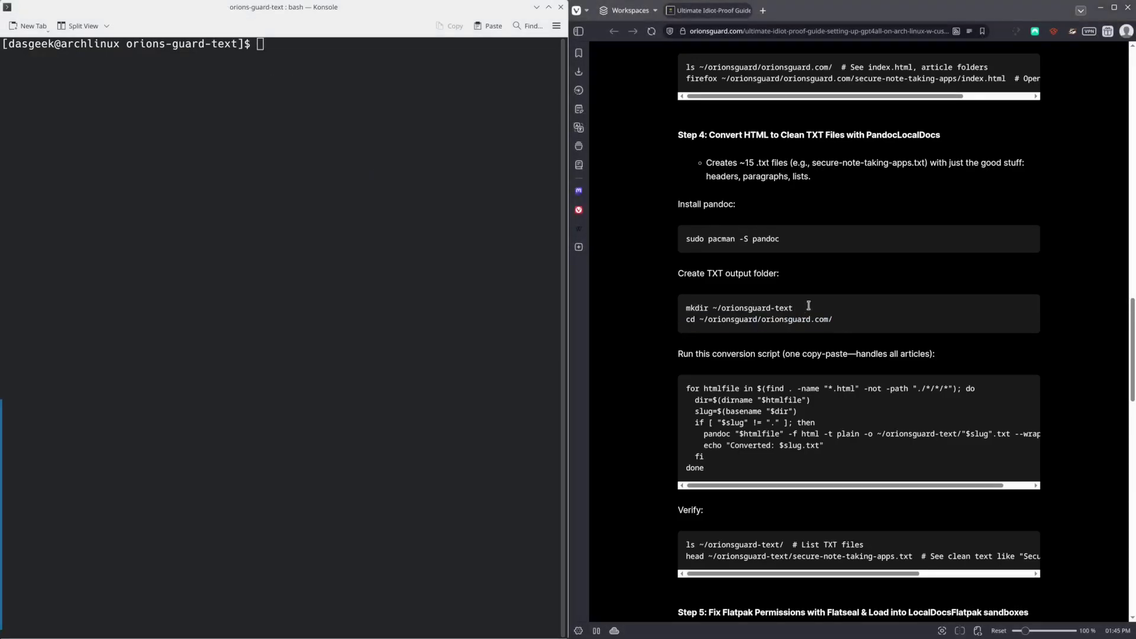
{"action": "left_click_drag", "start_coordinate": [861, 325], "coordinate": [668, 324]}
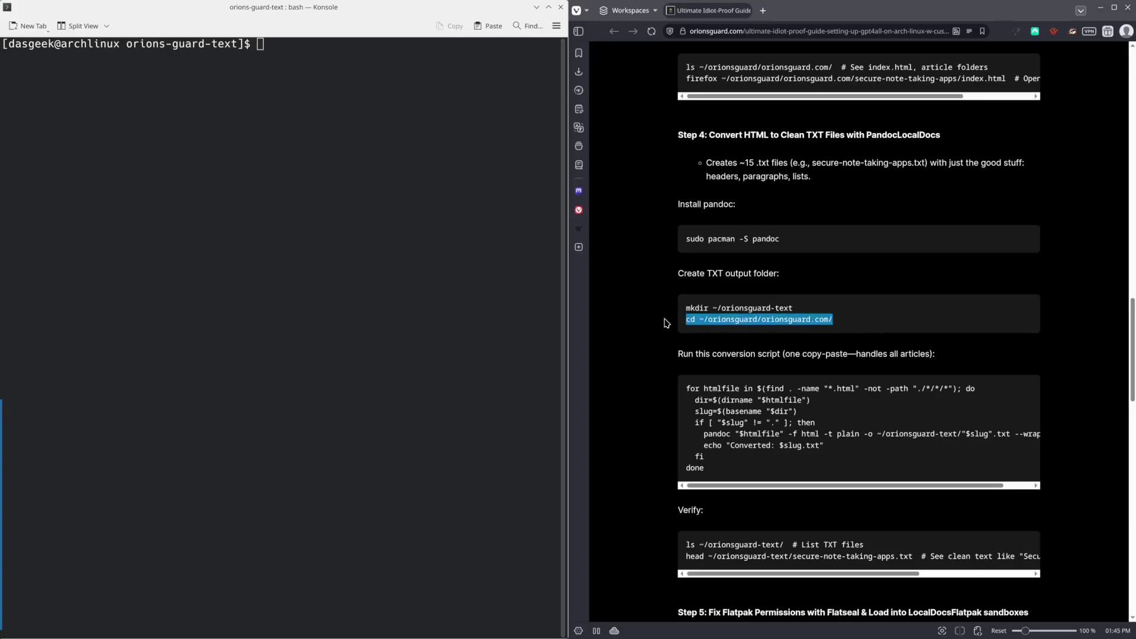
{"action": "right_click", "coordinate": [698, 315]}
{"action": "left_click", "coordinate": [713, 326]}
{"action": "left_click", "coordinate": [267, 72]}
{"action": "right_click", "coordinate": [267, 71]}
{"action": "left_click", "coordinate": [299, 105]}
{"action": "key", "text": "Return"}
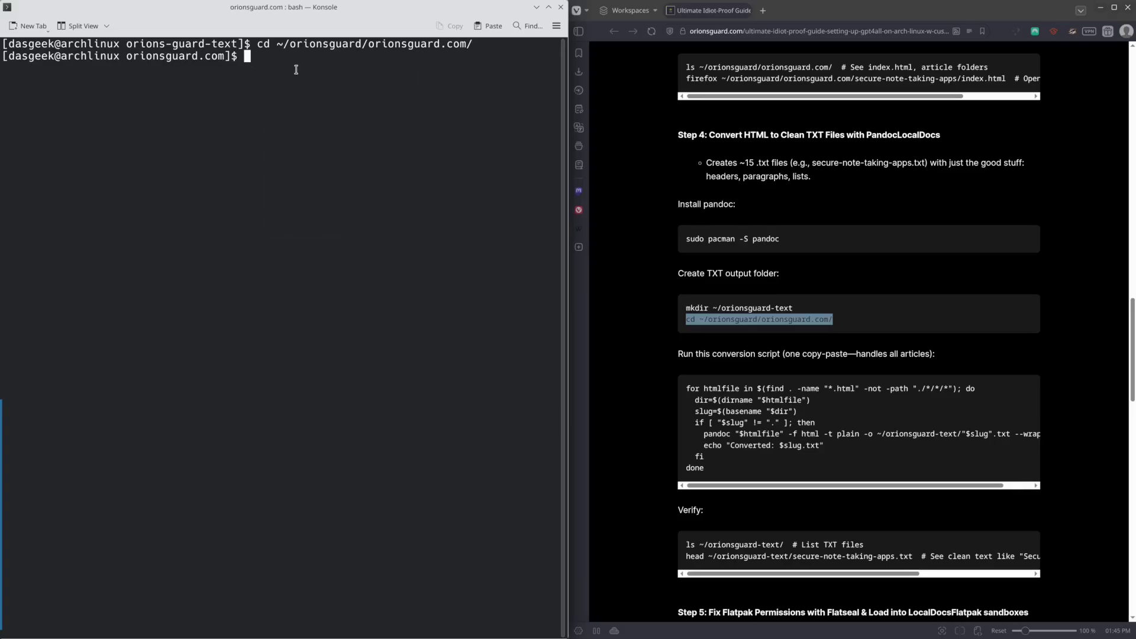
{"action": "type", "text": "ls"}
{"action": "key", "text": "Return"}
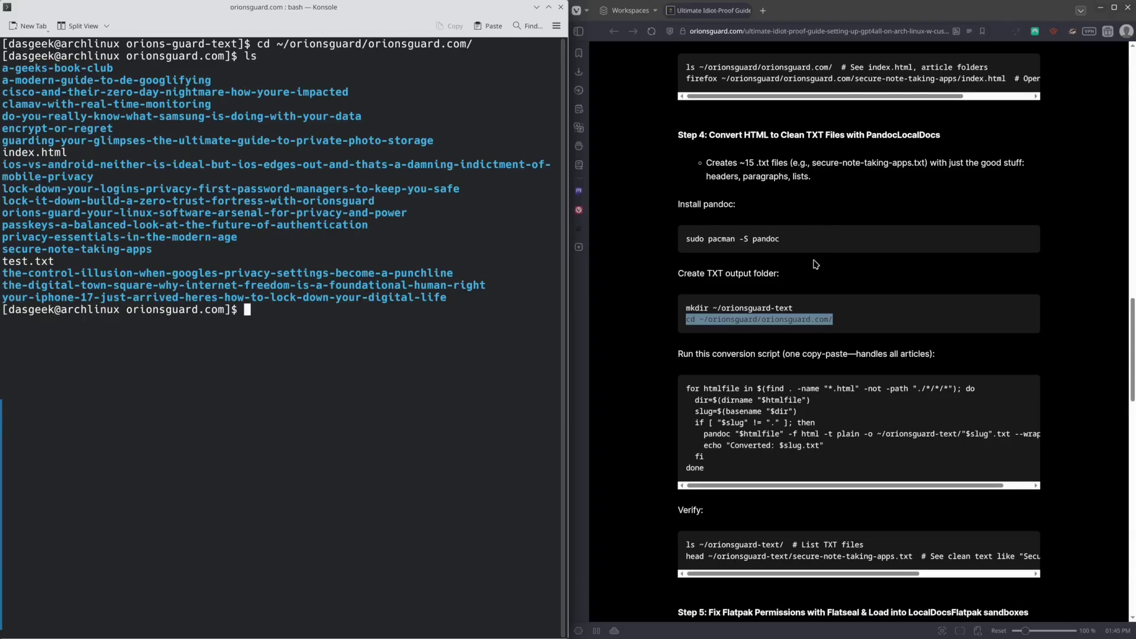
Copy the guide's pandoc script for converting the HTML articles into TXT files.
{"action": "scroll", "coordinate": [780, 266], "scroll_direction": "down", "scroll_amount": 2}
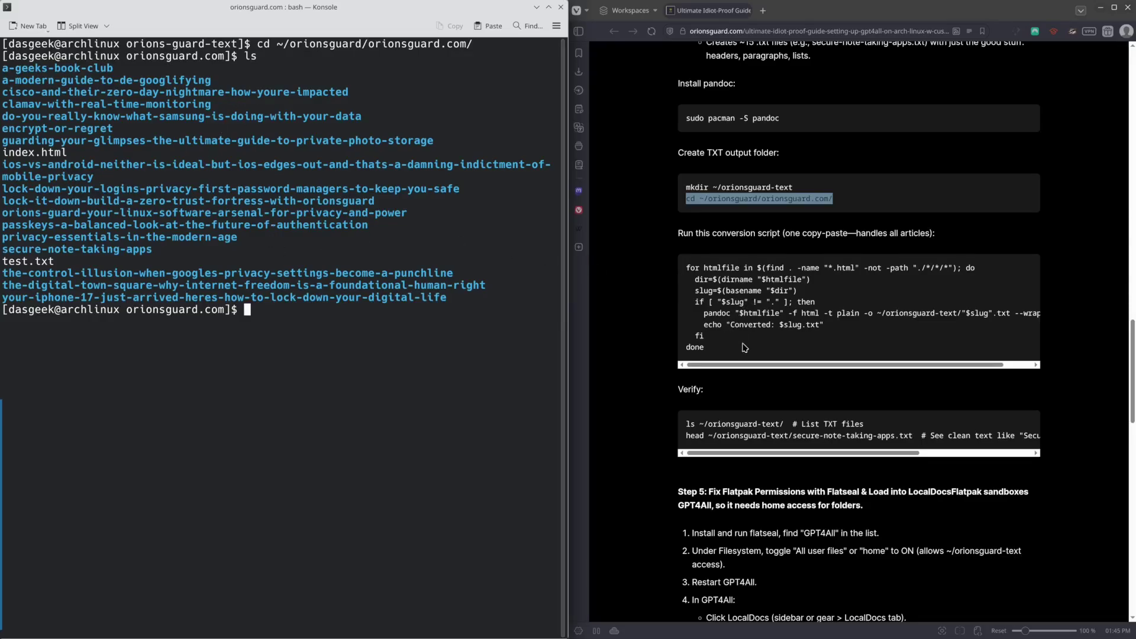
{"action": "left_click_drag", "start_coordinate": [742, 350], "coordinate": [683, 266]}
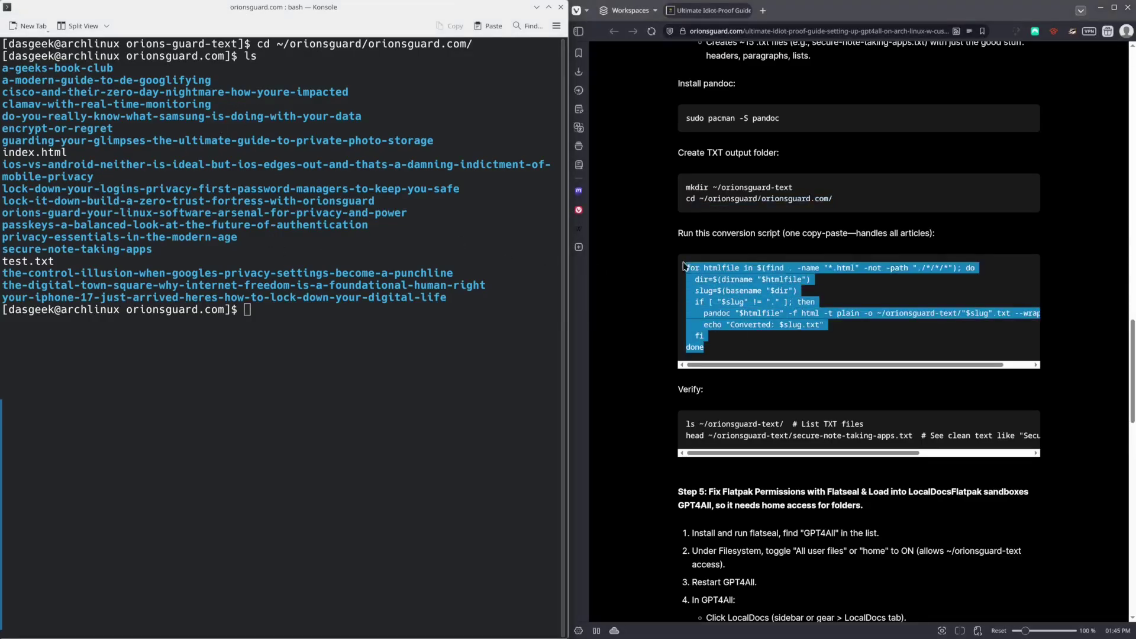
{"action": "right_click", "coordinate": [726, 284]}
{"action": "left_click", "coordinate": [740, 293]}
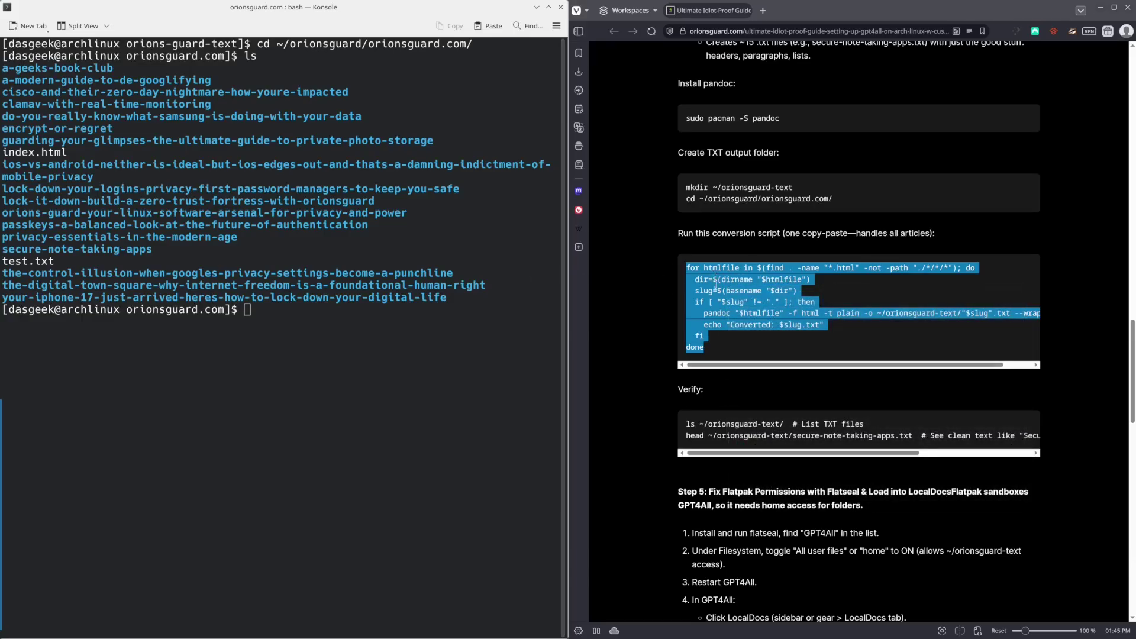
{"action": "right_click", "coordinate": [290, 311]}
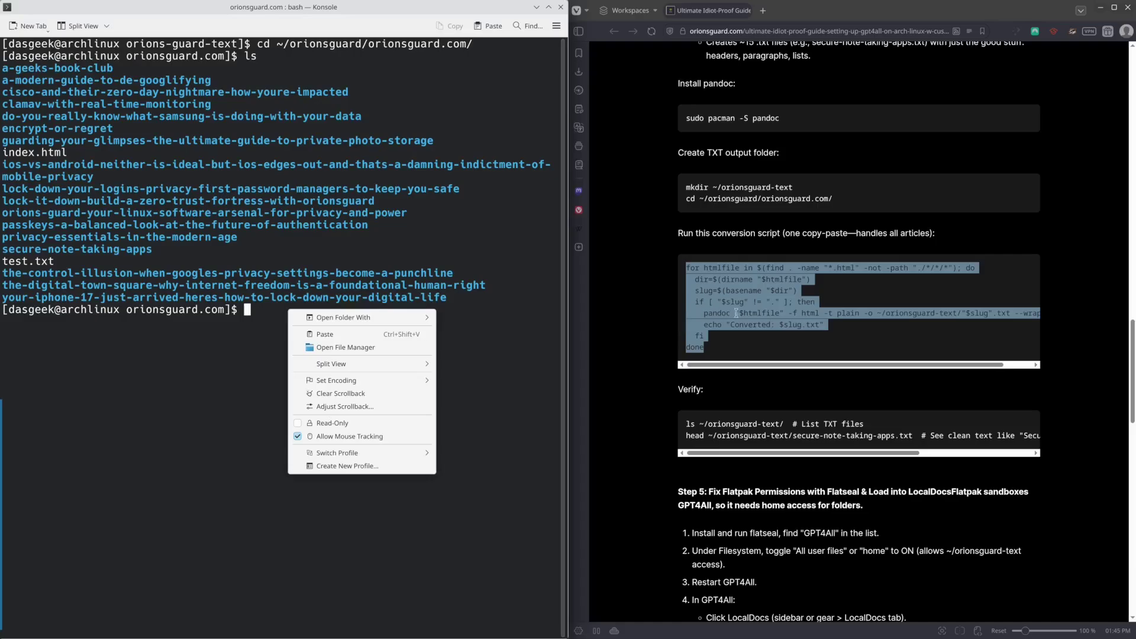
{"action": "left_click", "coordinate": [497, 251]}
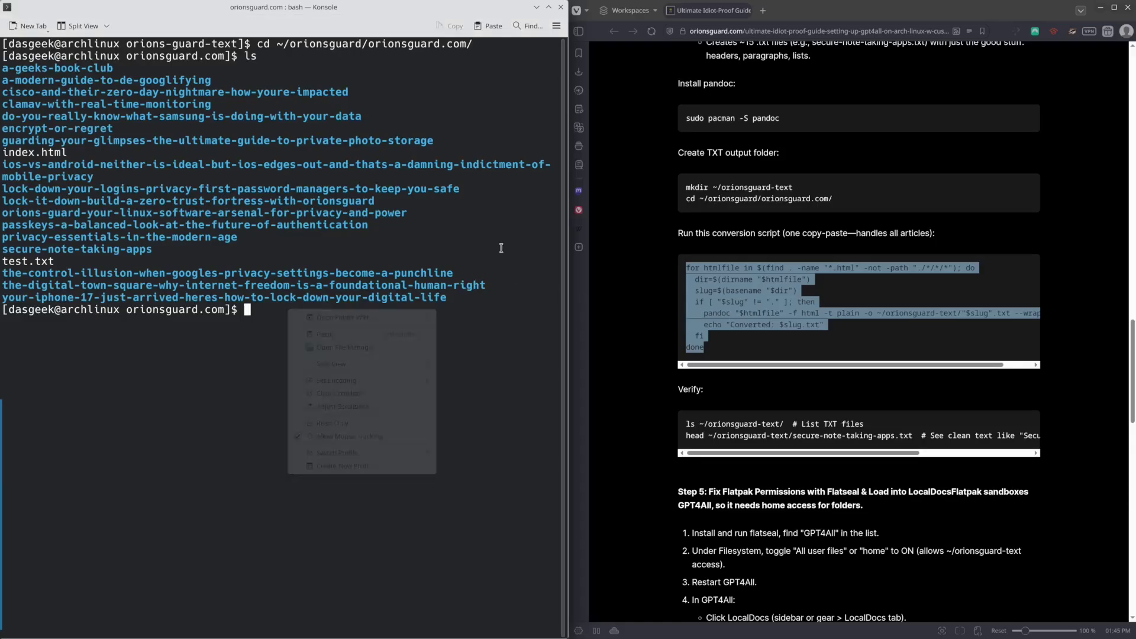
{"action": "left_click", "coordinate": [791, 277]}
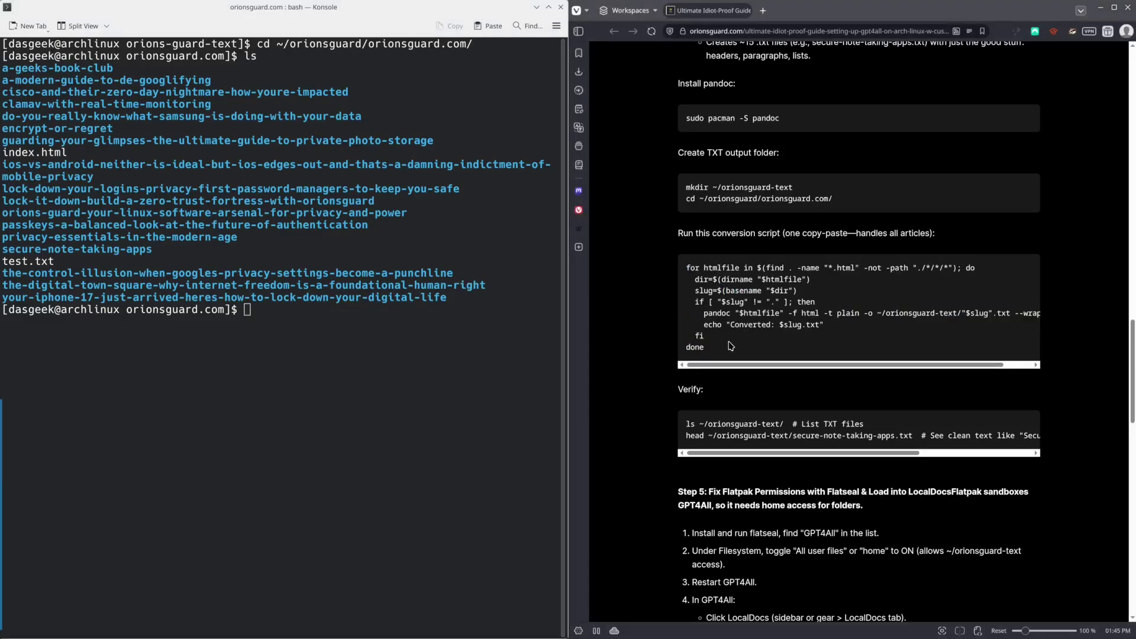
{"action": "left_click_drag", "start_coordinate": [734, 351], "coordinate": [674, 265]}
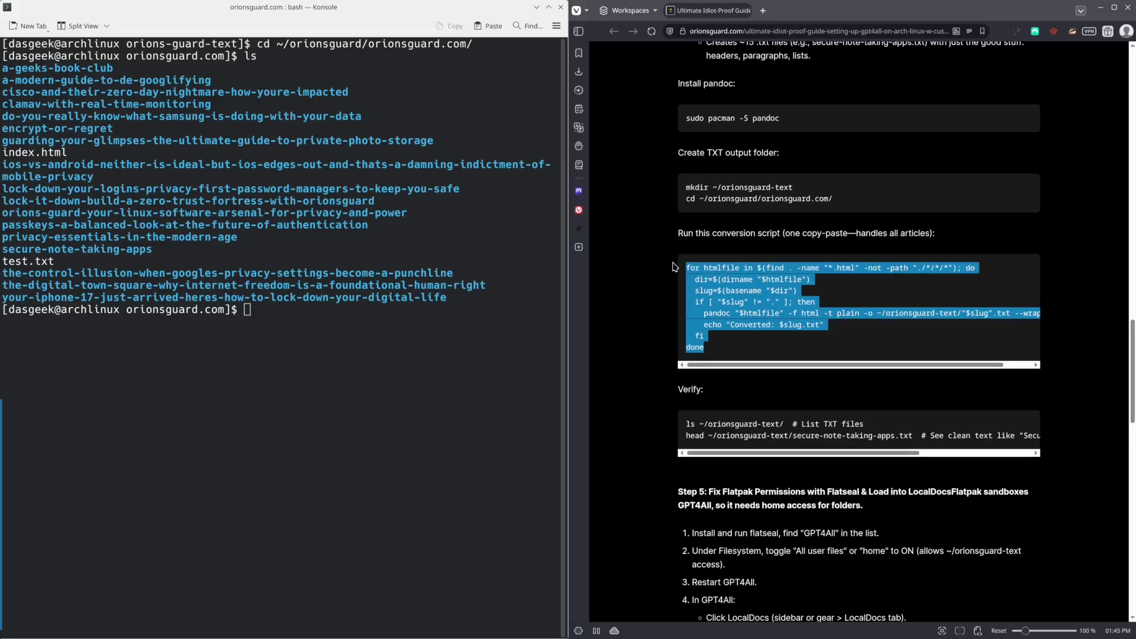
{"action": "scroll", "coordinate": [681, 272], "scroll_direction": "down", "scroll_amount": 2}
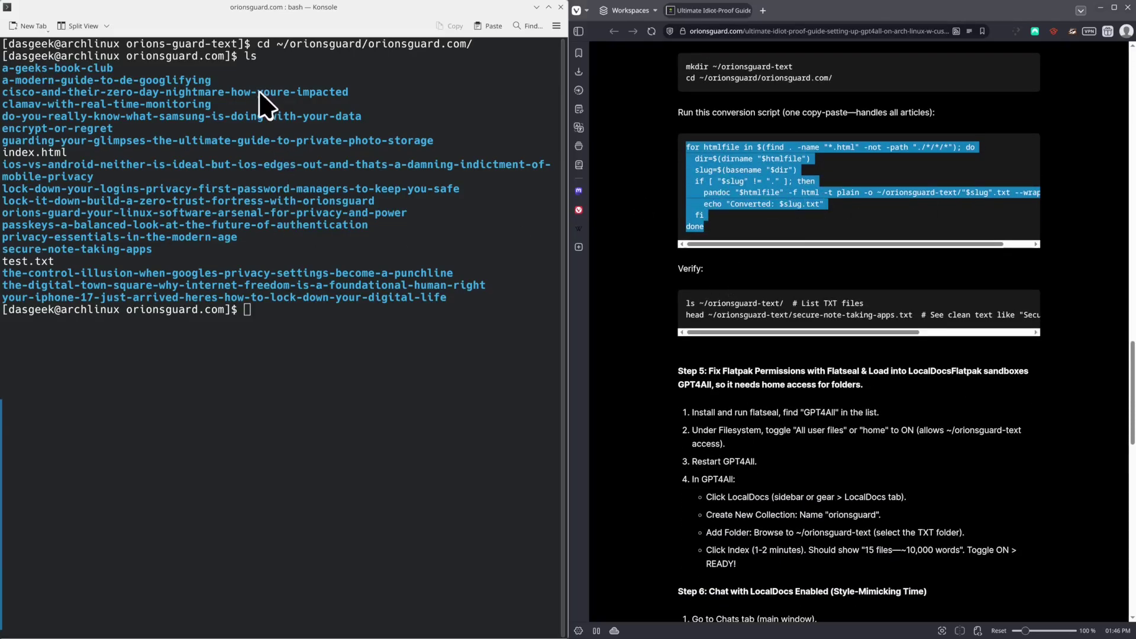
Change the terminal to the home directory with cd ~ and list its contents with ls.
{"action": "left_click", "coordinate": [266, 318]}
{"action": "type", "text": "cd ~"}
{"action": "key", "text": "Return"}
{"action": "type", "text": "ls"}
{"action": "key", "text": "Return"}
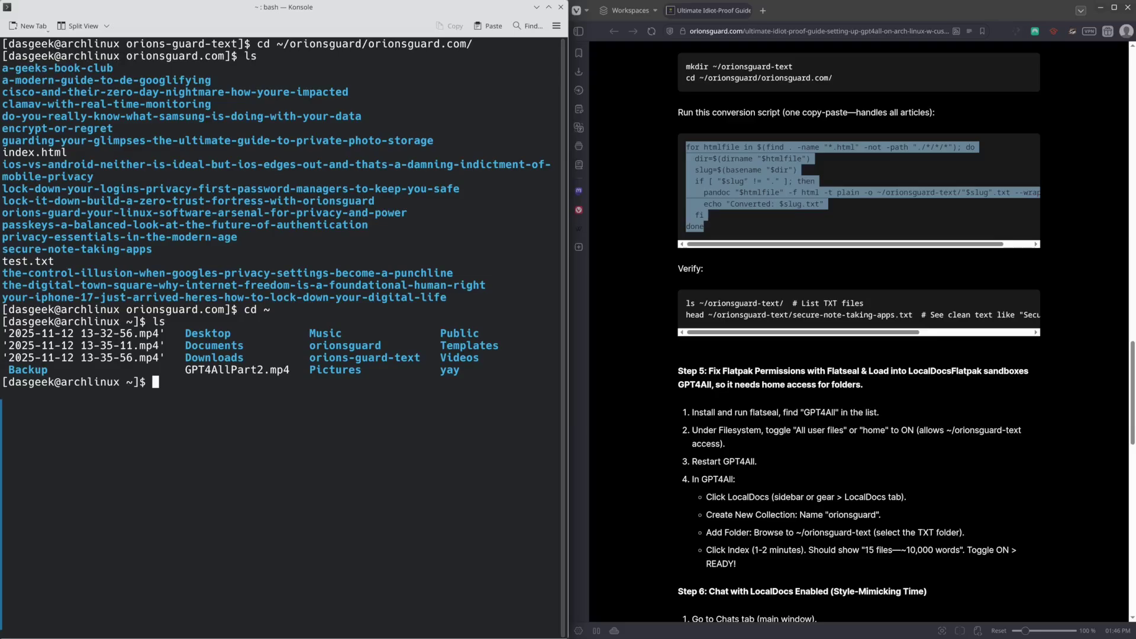
Change into the orions-guard-text folder and list the converted text files with ls.
{"action": "type", "text": "cf"}
{"action": "key", "text": "BackSpace"}
{"action": "type", "text": "d orions-guard"}
{"action": "key", "text": "Tab"}
{"action": "key", "text": "Return"}
{"action": "type", "text": "ls"}
{"action": "key", "text": "Return"}
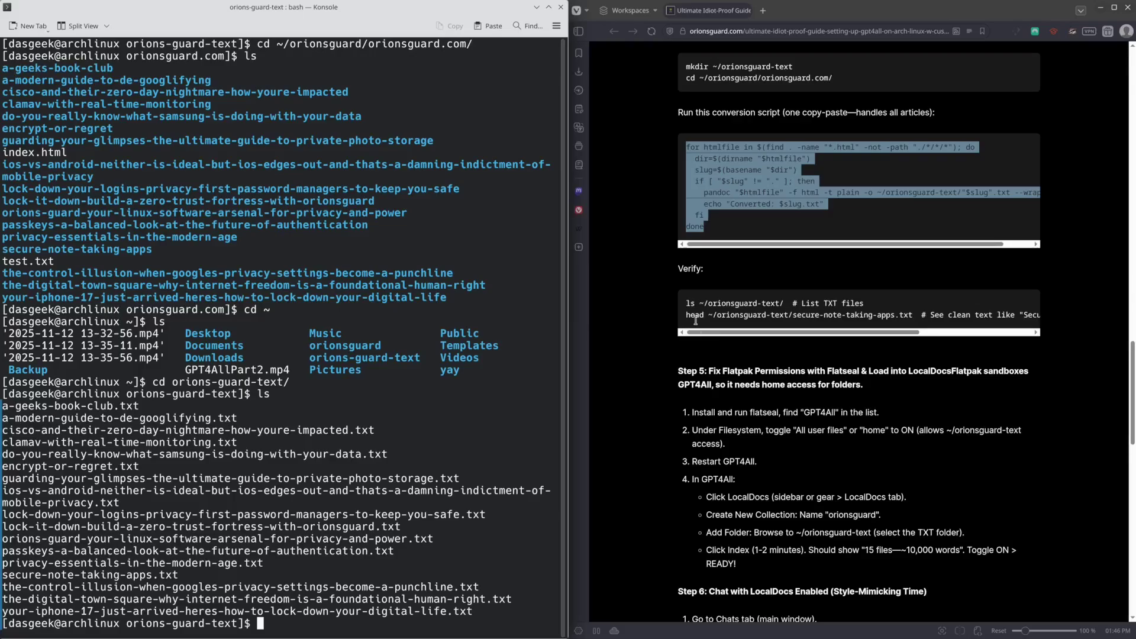
Examine GPT4All's Filesystem permissions in Flatseal as described in the guide's Step 5, closing Flatseal and minimizing Discover when done.
{"action": "scroll", "coordinate": [696, 329], "scroll_direction": "down", "scroll_amount": 1}
{"action": "scroll", "coordinate": [679, 336], "scroll_direction": "down", "scroll_amount": 1}
{"action": "scroll", "coordinate": [678, 335], "scroll_direction": "down", "scroll_amount": 2}
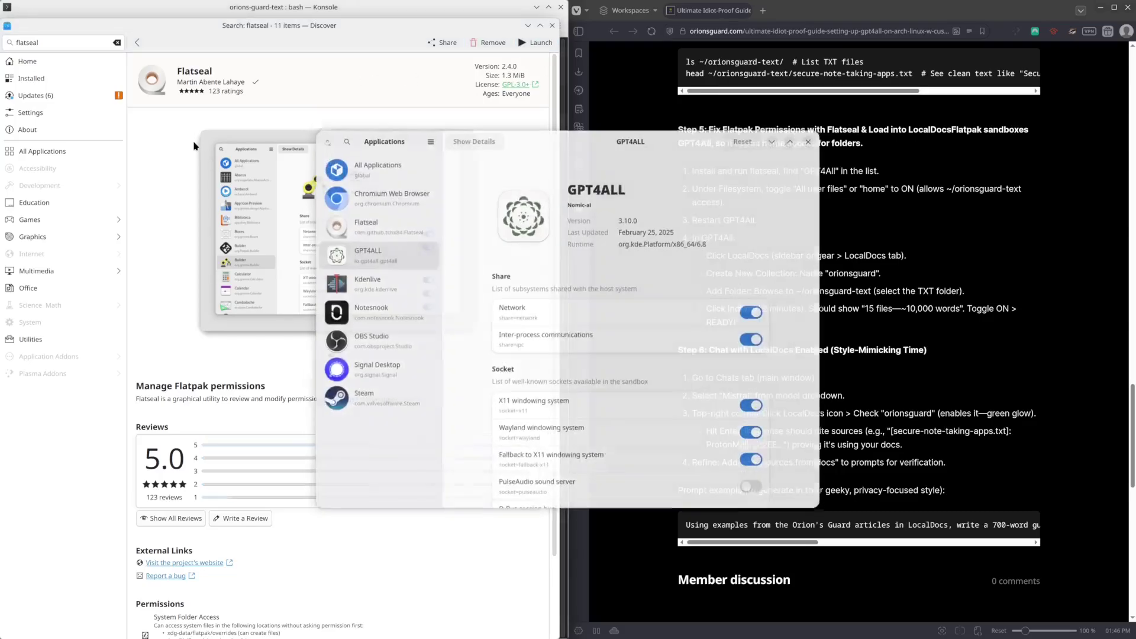
{"action": "scroll", "coordinate": [469, 286], "scroll_direction": "down", "scroll_amount": 5}
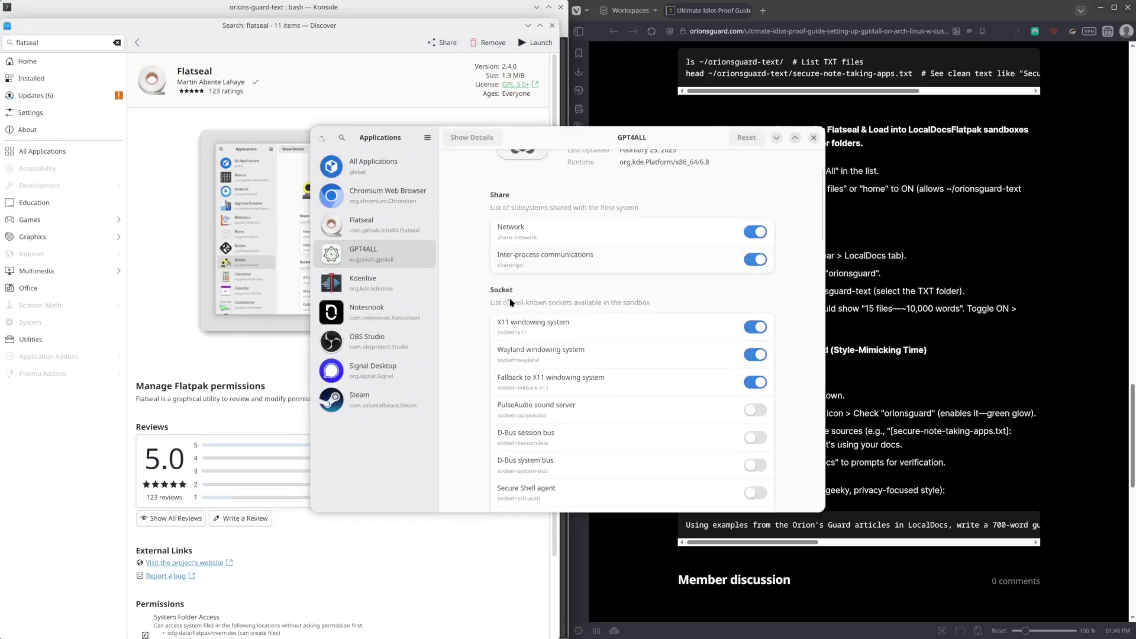
{"action": "scroll", "coordinate": [603, 288], "scroll_direction": "down", "scroll_amount": 9}
{"action": "scroll", "coordinate": [605, 288], "scroll_direction": "down", "scroll_amount": 7}
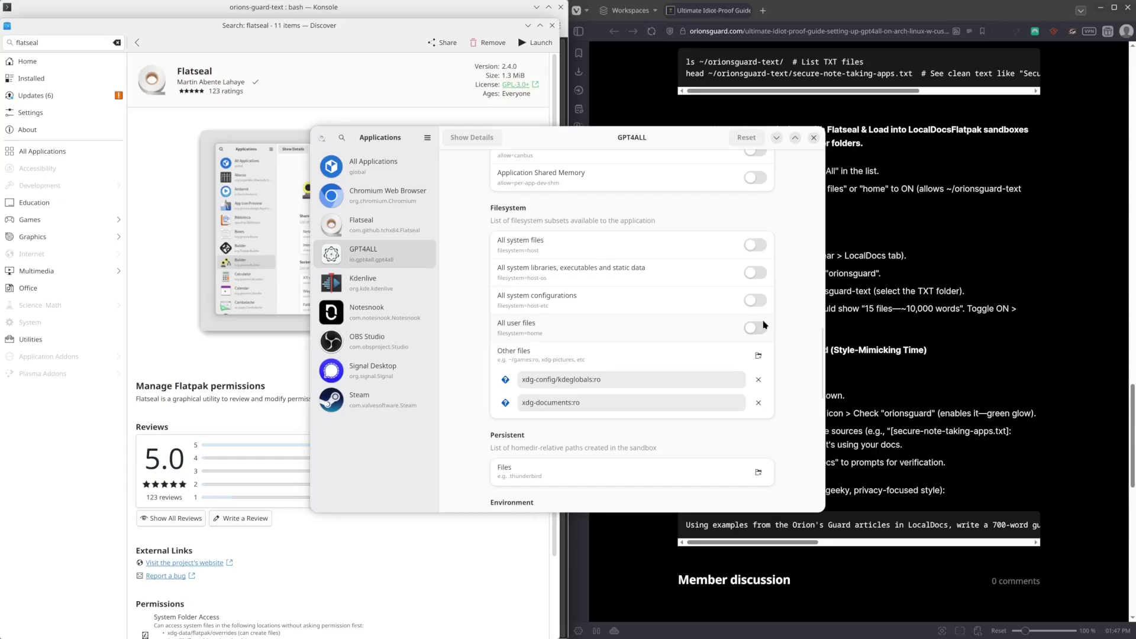
{"action": "scroll", "coordinate": [763, 324], "scroll_direction": "down", "scroll_amount": 5}
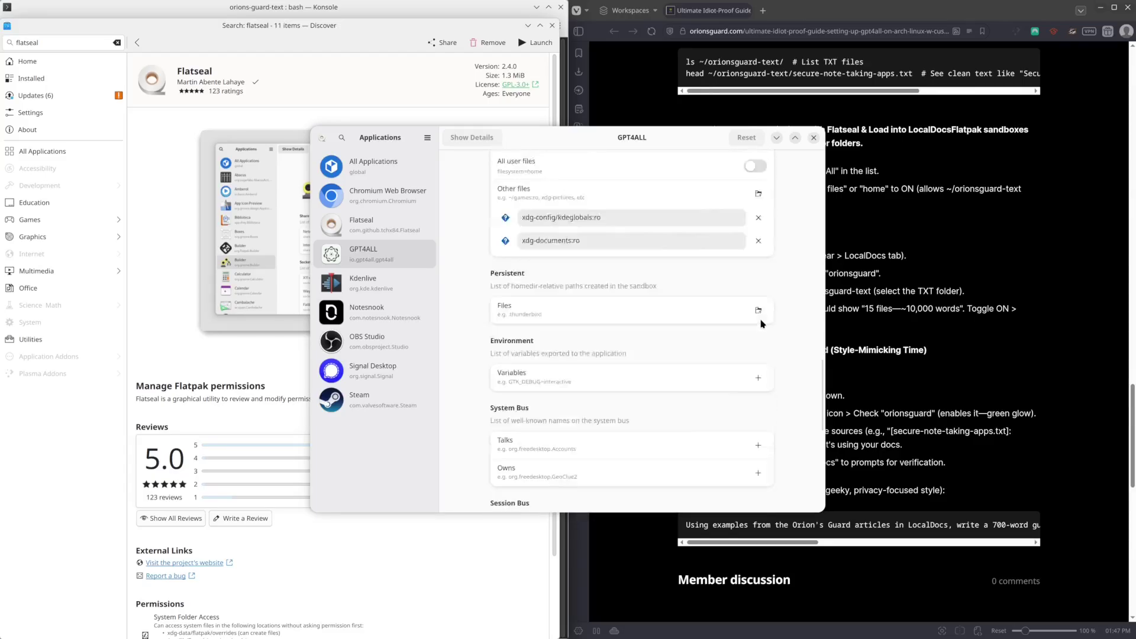
{"action": "scroll", "coordinate": [763, 325], "scroll_direction": "up", "scroll_amount": 15}
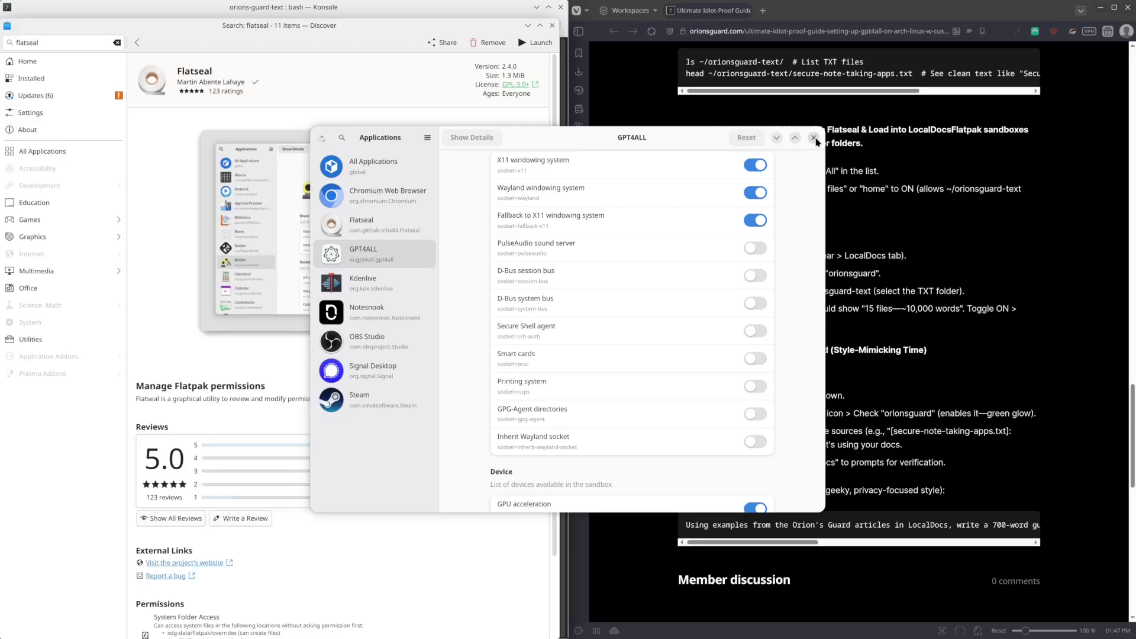
{"action": "left_click", "coordinate": [814, 138]}
{"action": "left_click", "coordinate": [527, 25]}
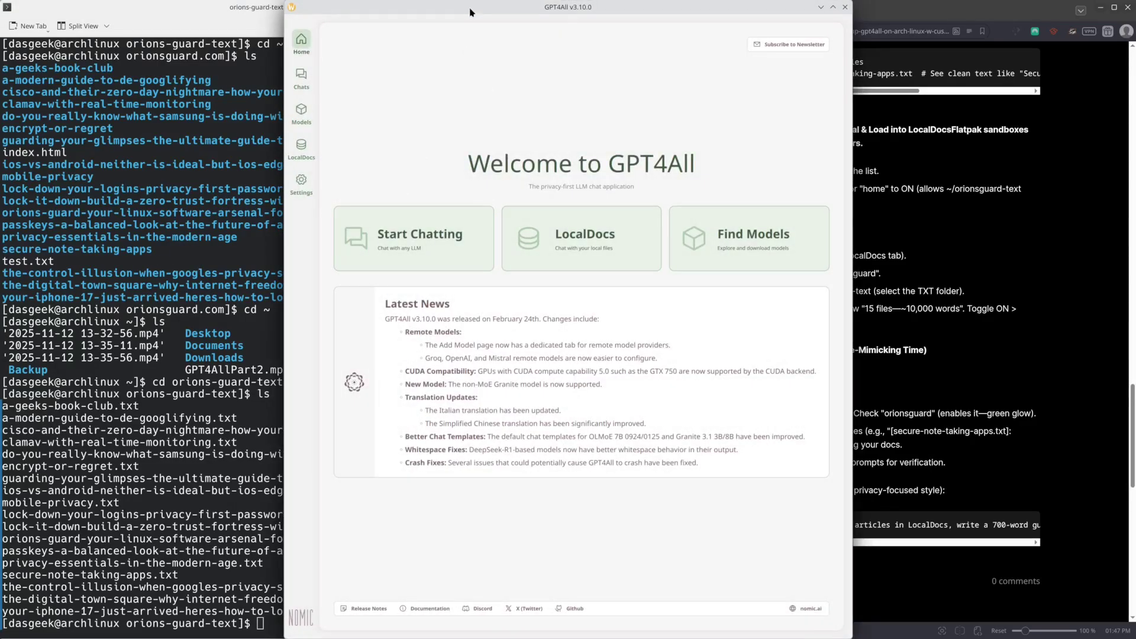
Place the GPT4All window beside the guide and load the Mistral Instruct model in a new chat.
{"action": "left_click_drag", "start_coordinate": [470, 12], "coordinate": [193, 13]}
{"action": "left_click", "coordinate": [29, 80]}
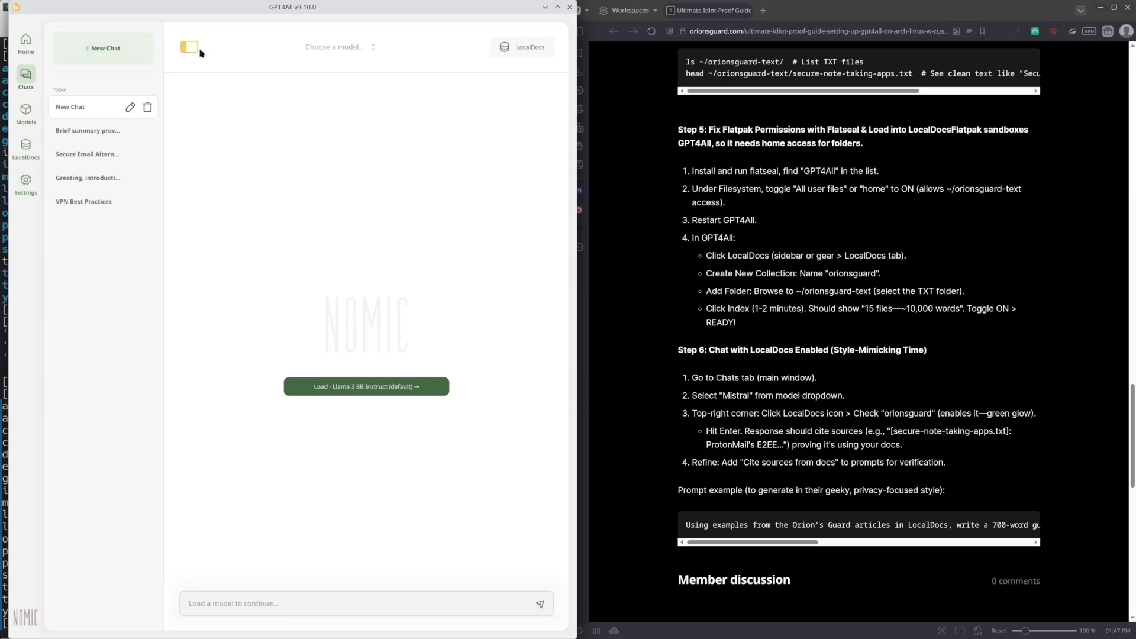
{"action": "left_click", "coordinate": [329, 49]}
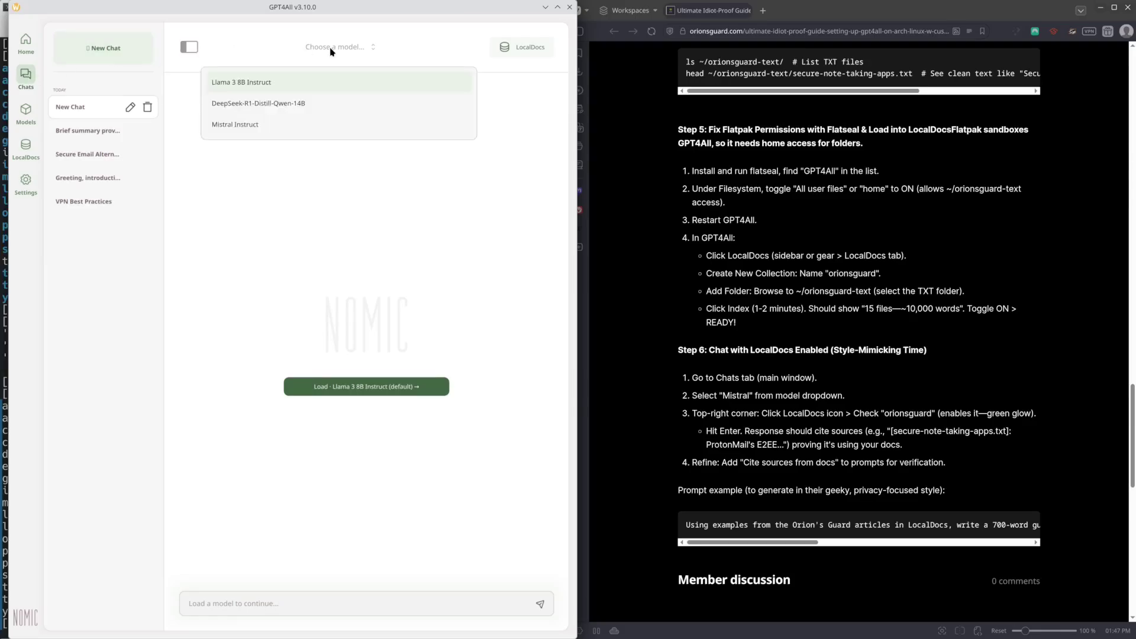
{"action": "left_click", "coordinate": [271, 125]}
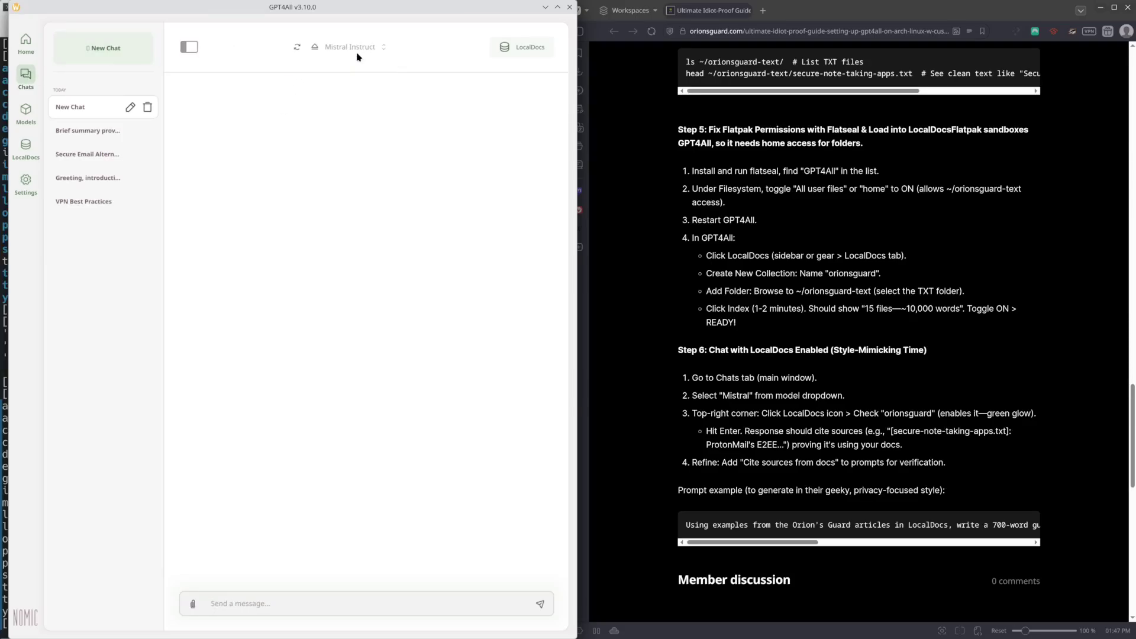
Create a LocalDocs collection named orionsguard from the orions-guard-text folder in the home directory.
{"action": "left_click", "coordinate": [521, 47]}
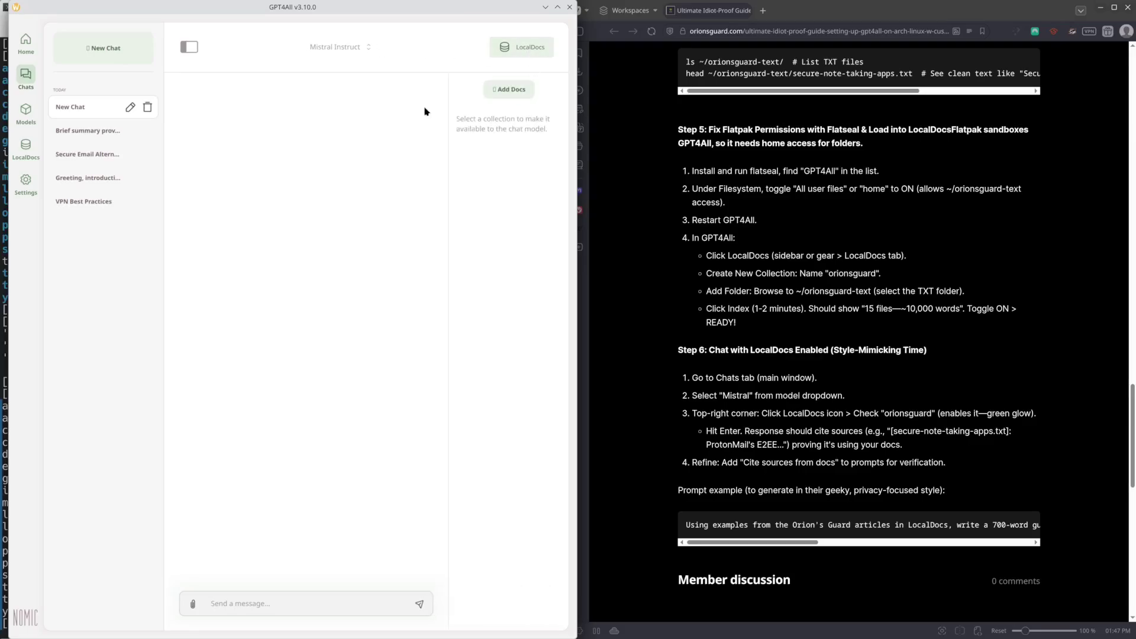
{"action": "left_click", "coordinate": [508, 92]}
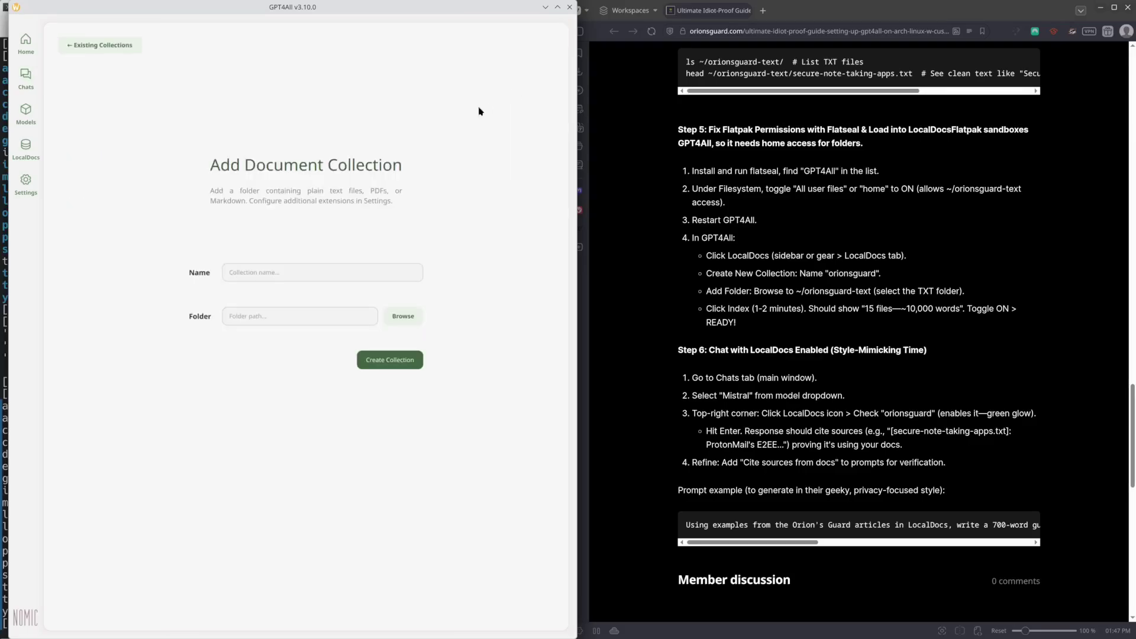
{"action": "left_click", "coordinate": [281, 267]}
{"action": "type", "text": "orionsguard"}
{"action": "left_click", "coordinate": [397, 317]}
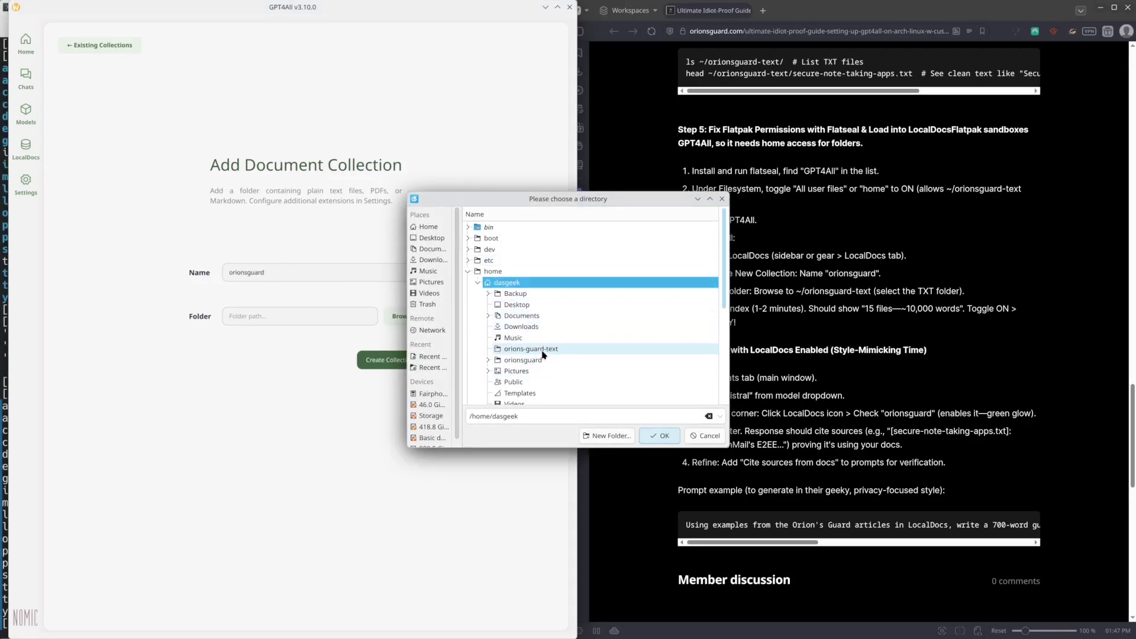
{"action": "left_click", "coordinate": [543, 350]}
{"action": "left_click", "coordinate": [661, 435]}
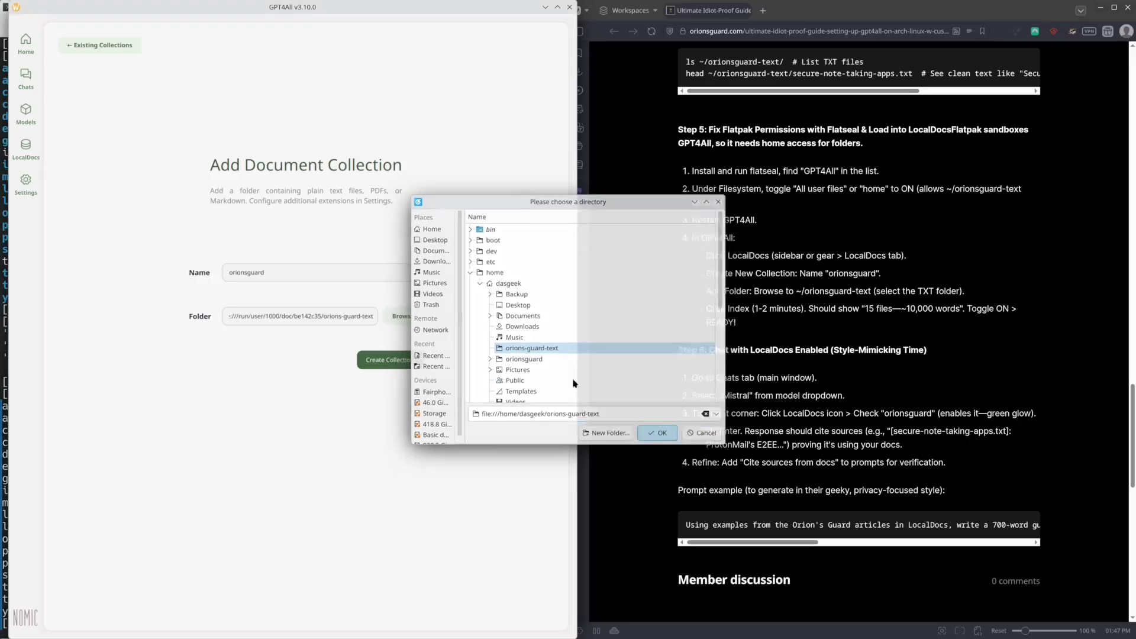
{"action": "left_click", "coordinate": [390, 362]}
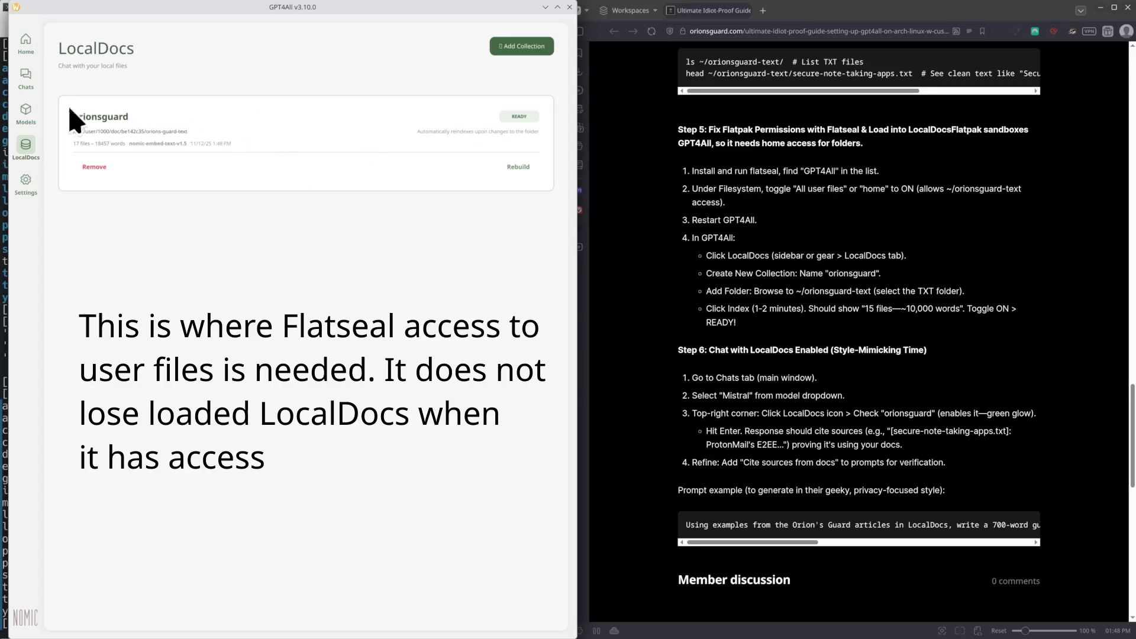
Return to the new chat and enable the orionsguard LocalDocs collection for it.
{"action": "left_click", "coordinate": [26, 78]}
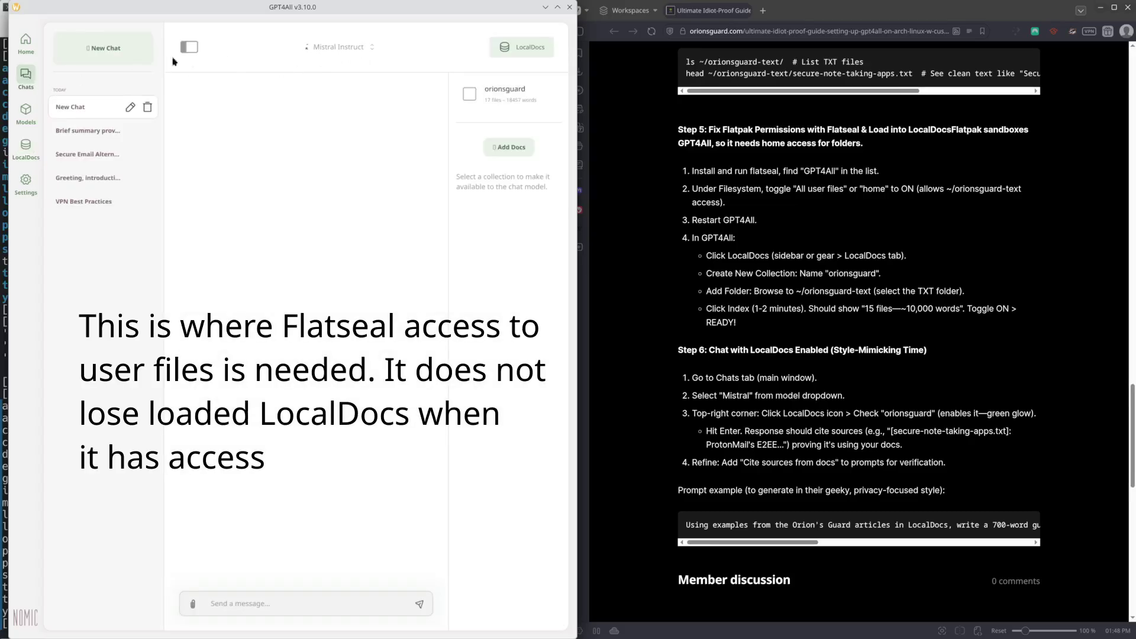
{"action": "left_click", "coordinate": [522, 51]}
{"action": "left_click", "coordinate": [521, 50]}
{"action": "left_click", "coordinate": [470, 95]}
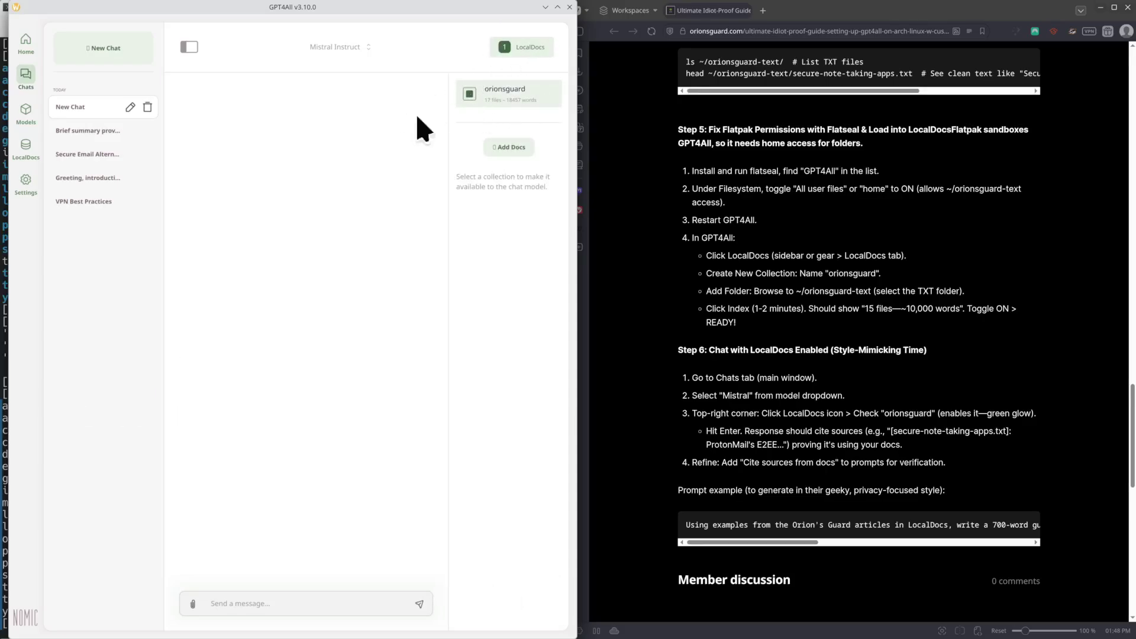
Copy the guide's example prompt for a 700-word guide on "secure email alternatives in 2025" into the chat's message box.
{"action": "scroll", "coordinate": [781, 407], "scroll_direction": "down", "scroll_amount": 3}
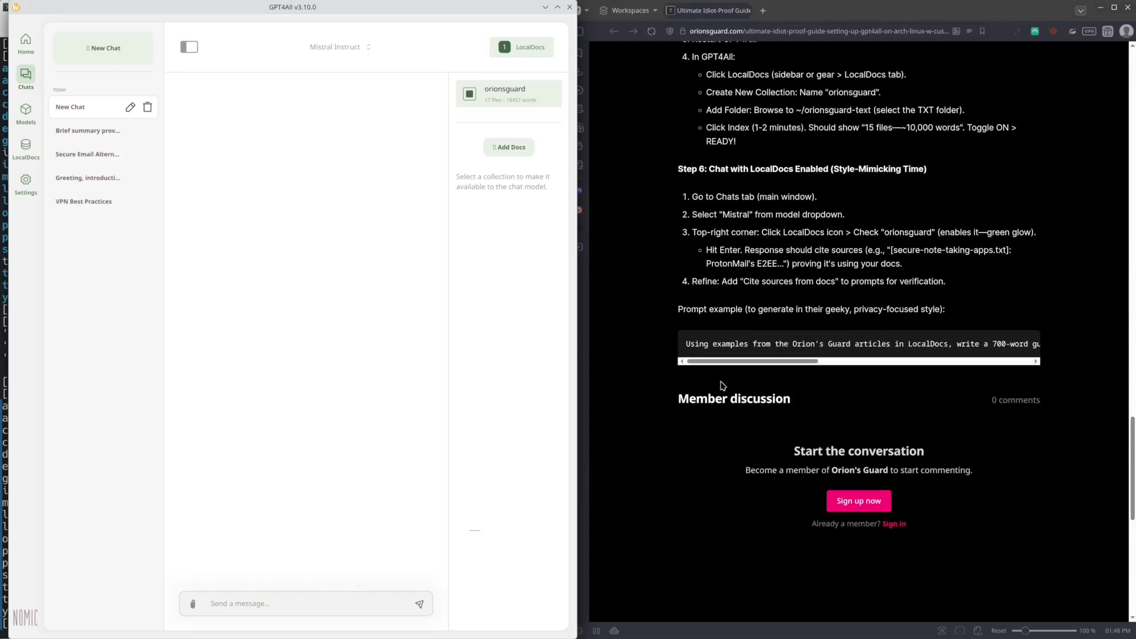
{"action": "left_click_drag", "start_coordinate": [688, 344], "coordinate": [1110, 368]}
{"action": "right_click", "coordinate": [1007, 353]}
{"action": "left_click", "coordinate": [1006, 362]}
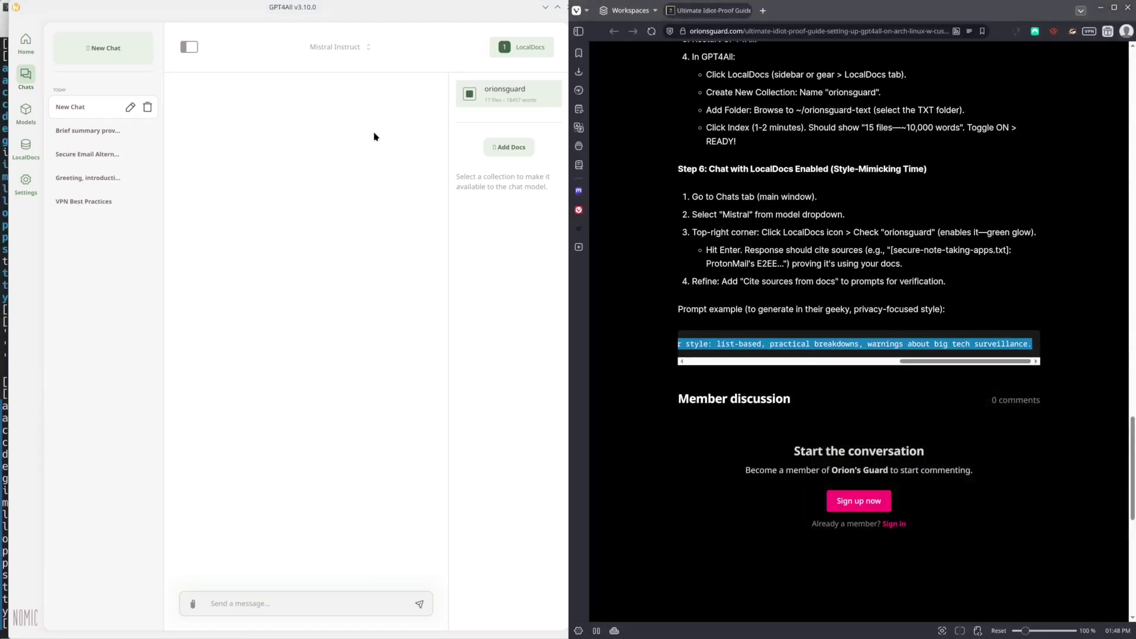
{"action": "left_click", "coordinate": [375, 137]}
{"action": "right_click", "coordinate": [240, 608]}
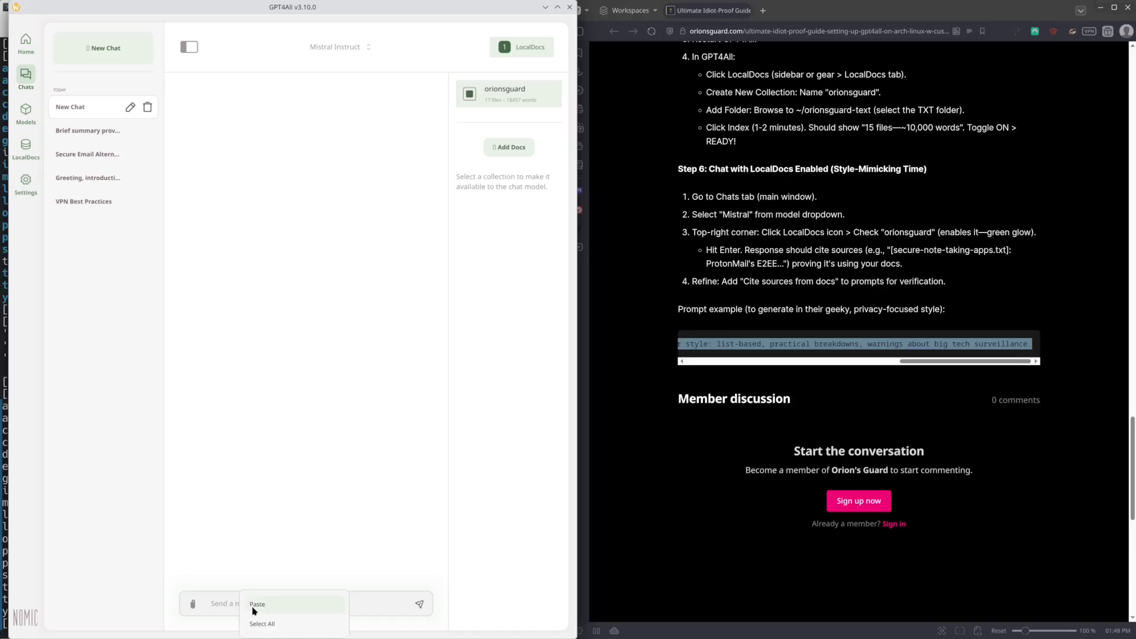
{"action": "left_click", "coordinate": [255, 610]}
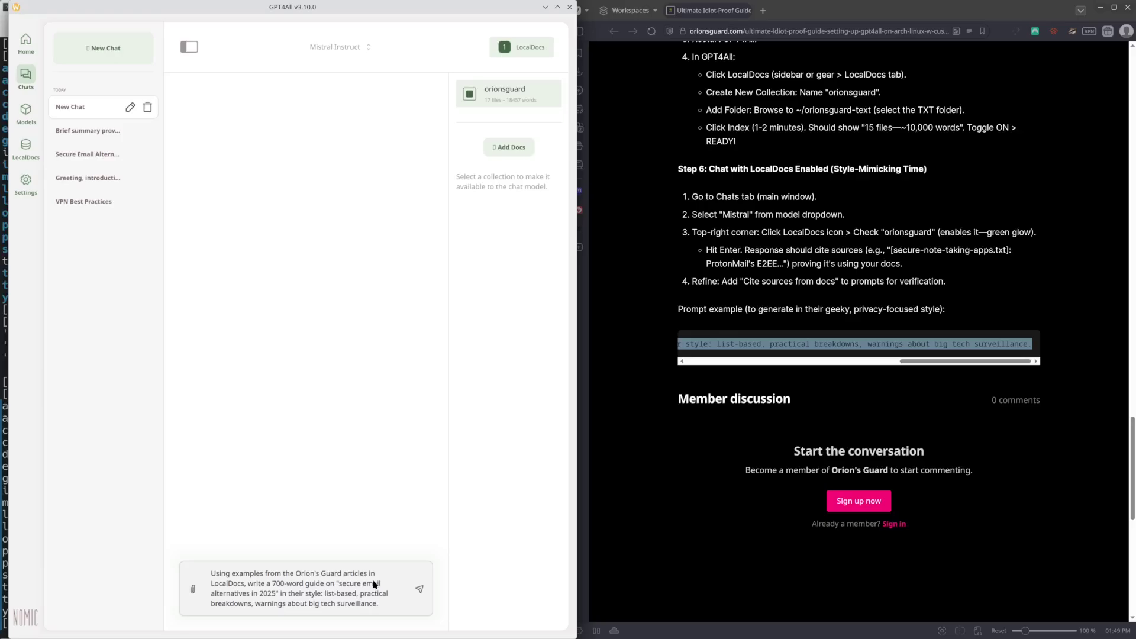
Send the secure email guide prompt to Mistral Instruct, then review the reply and expand its list of sources.
{"action": "left_click", "coordinate": [419, 589]}
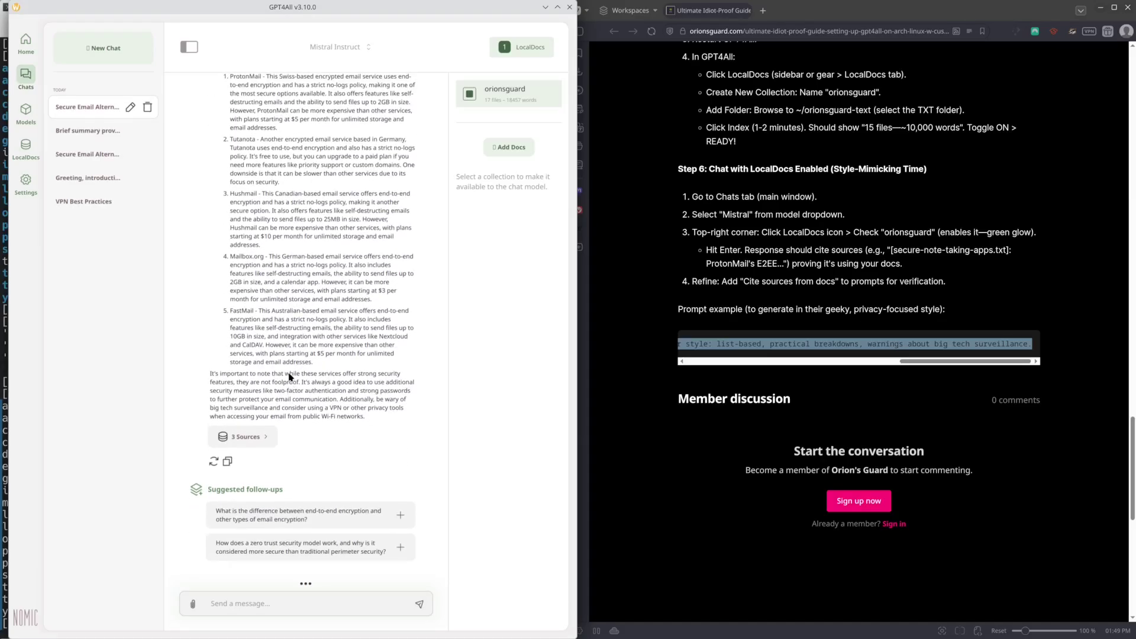
{"action": "scroll", "coordinate": [308, 360], "scroll_direction": "up", "scroll_amount": 4}
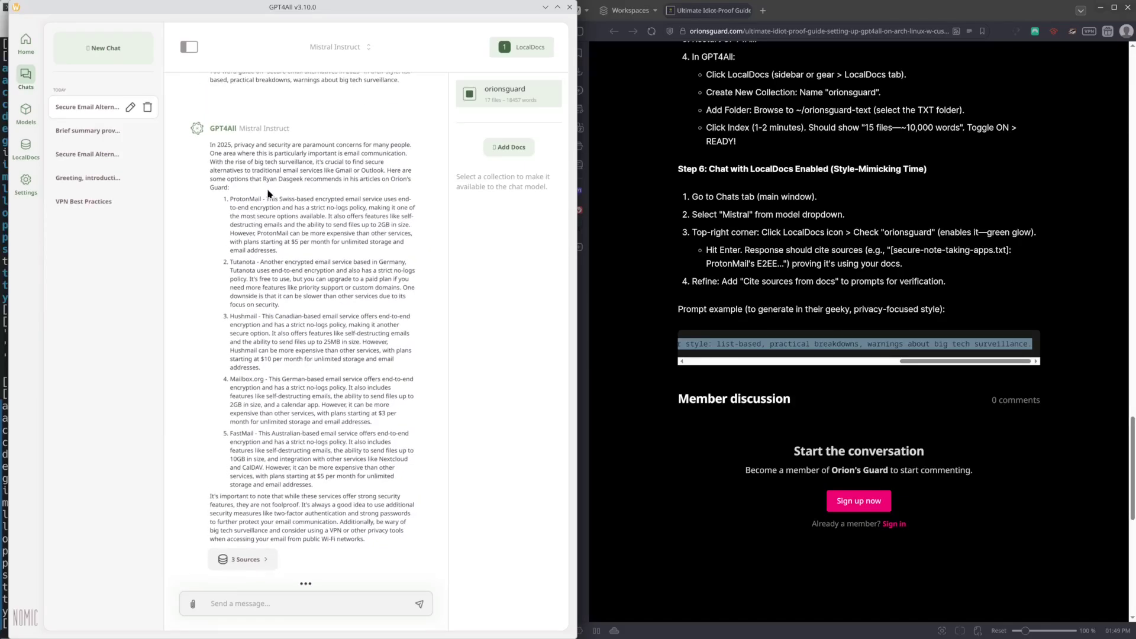
{"action": "scroll", "coordinate": [288, 310], "scroll_direction": "down", "scroll_amount": 3}
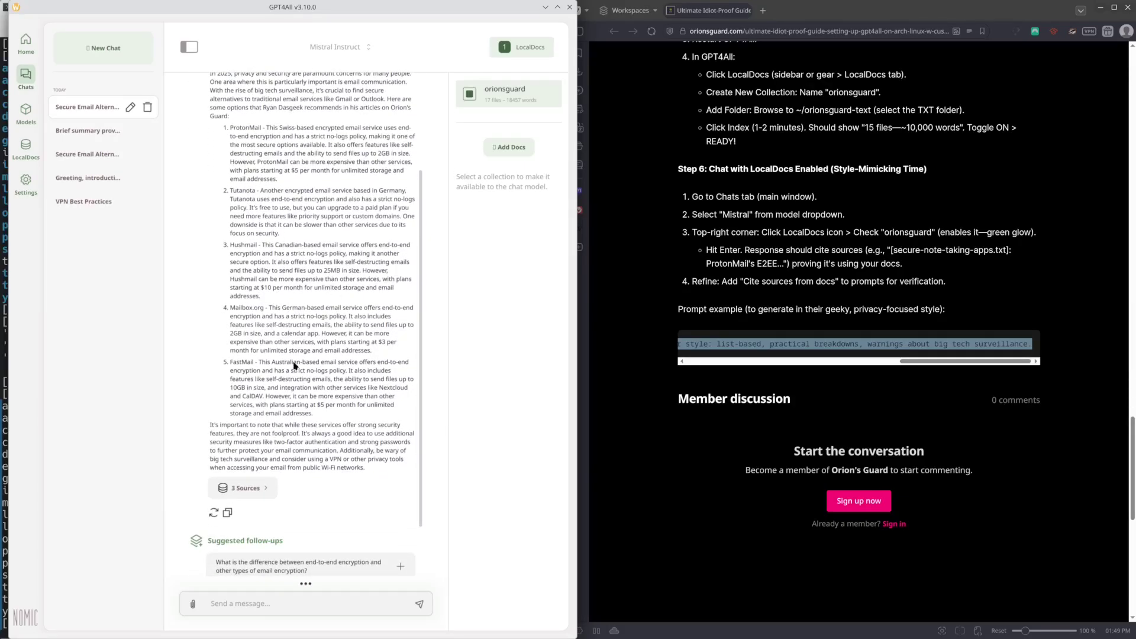
{"action": "left_click", "coordinate": [264, 482]}
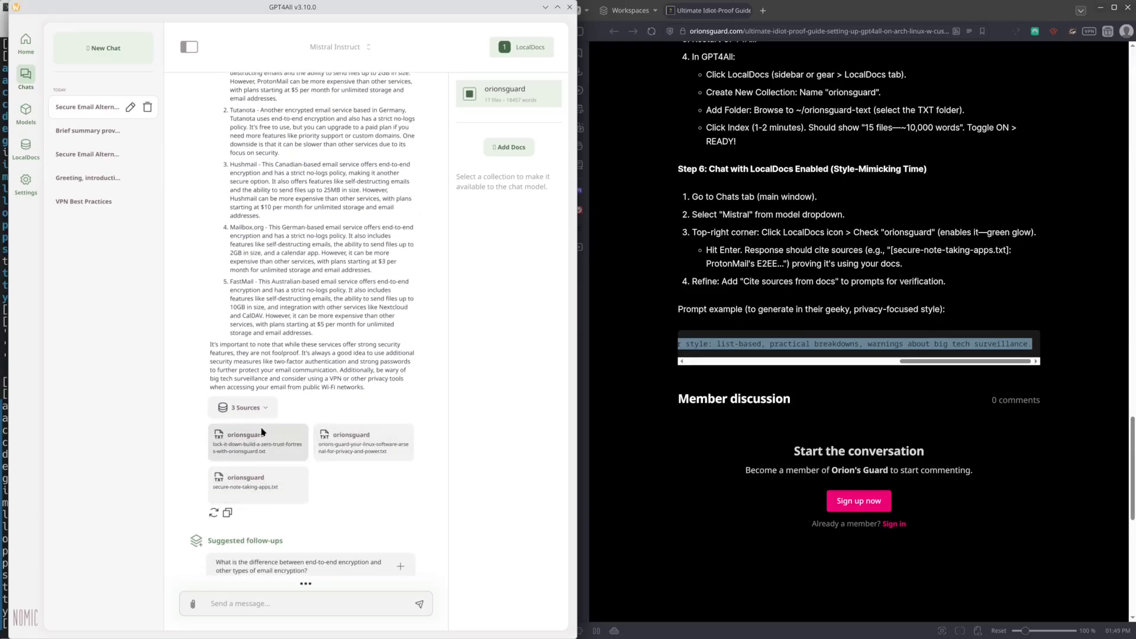
{"action": "scroll", "coordinate": [280, 335], "scroll_direction": "up", "scroll_amount": 6}
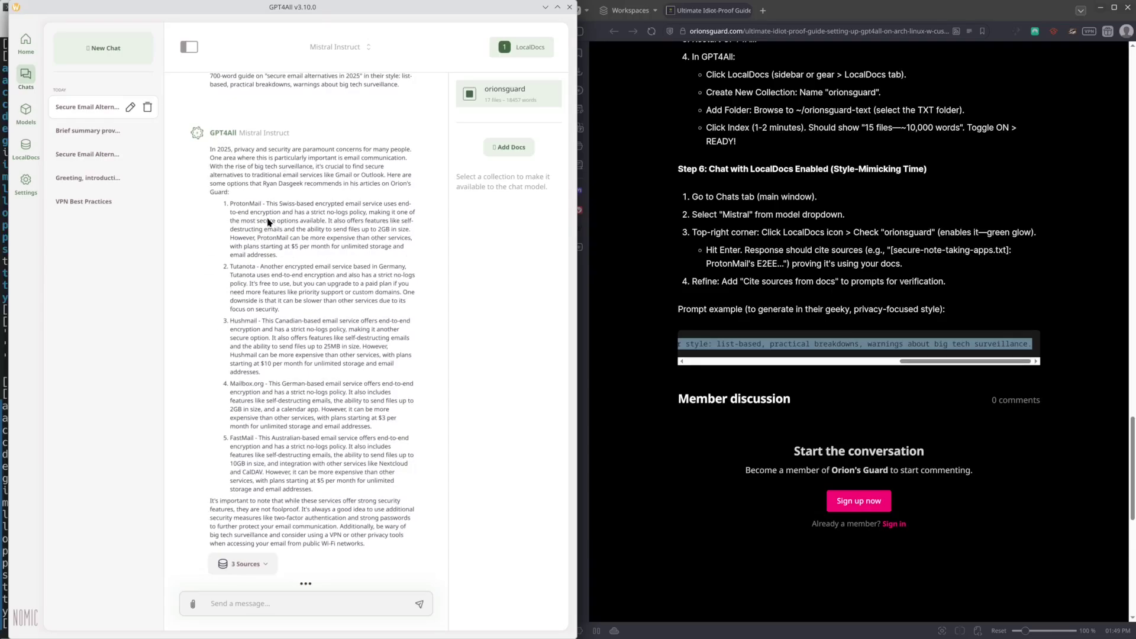
{"action": "left_click", "coordinate": [333, 48]}
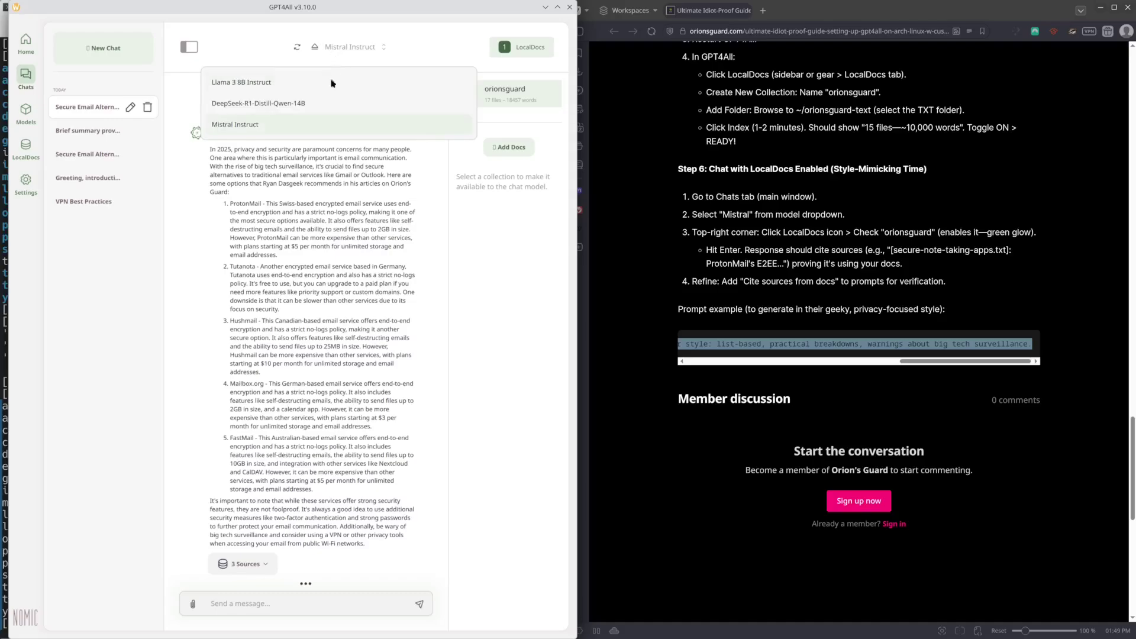
{"action": "left_click", "coordinate": [283, 104]}
{"action": "left_click", "coordinate": [340, 350]}
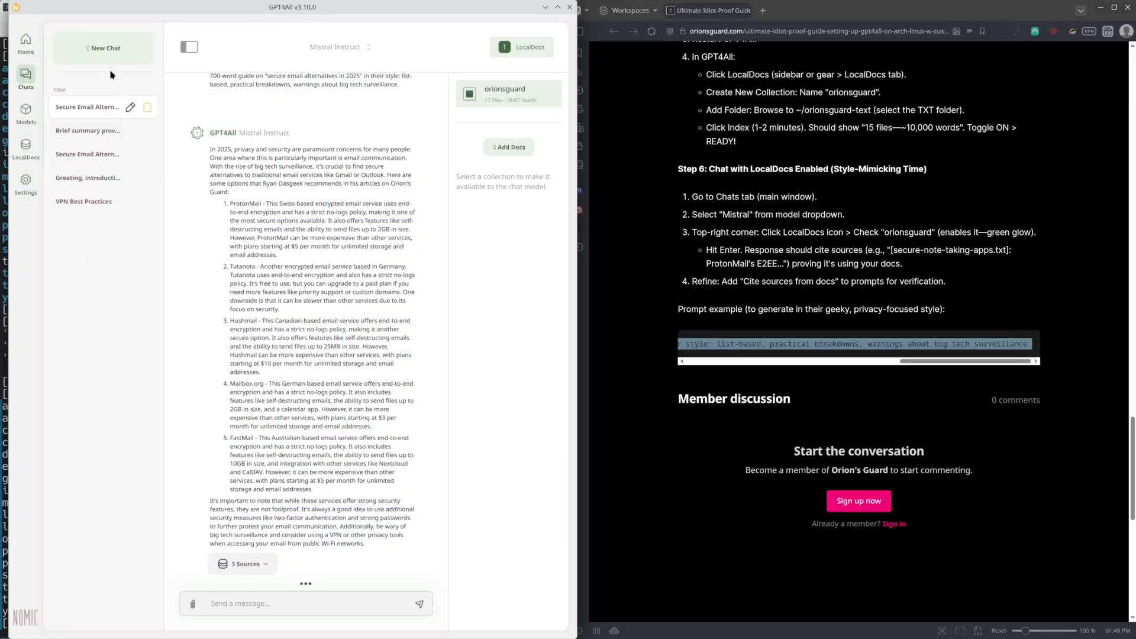
Start a new chat with the DeepSeek-R1-Distill-Qwen-14B model and enable the orionsguard LocalDocs collection for it.
{"action": "left_click", "coordinate": [111, 57]}
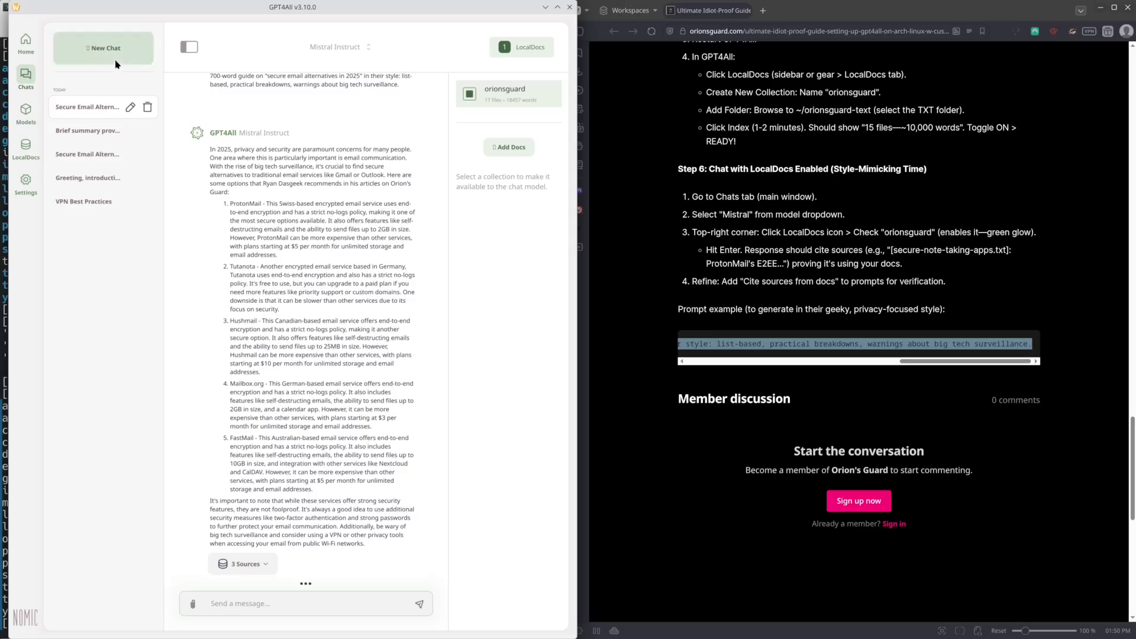
{"action": "left_click", "coordinate": [323, 52]}
{"action": "left_click", "coordinate": [289, 108]}
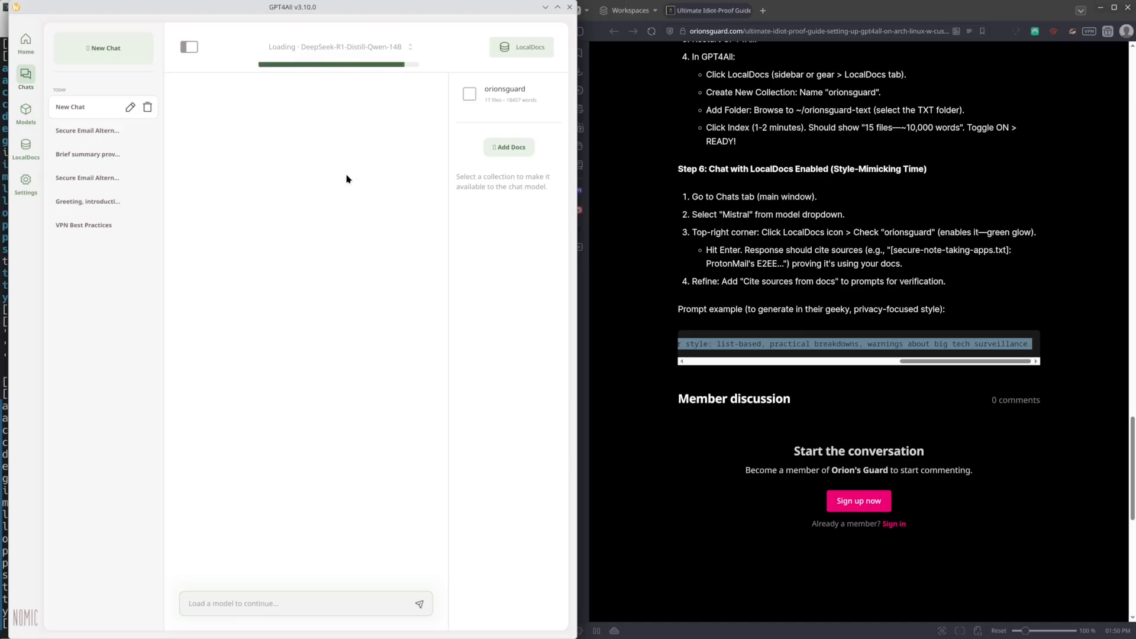
{"action": "left_click", "coordinate": [470, 95]}
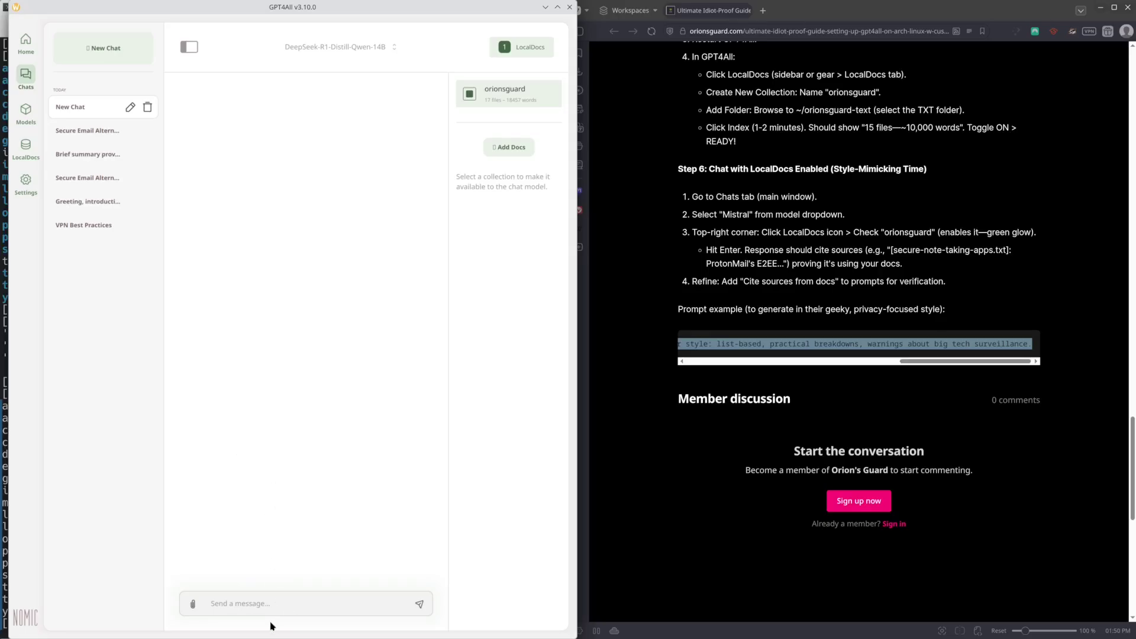
Paste the copied 700-word "secure email alternatives in 2025" prompt into the new chat and send it.
{"action": "left_click", "coordinate": [252, 606]}
{"action": "key", "text": "ctrl+v"}
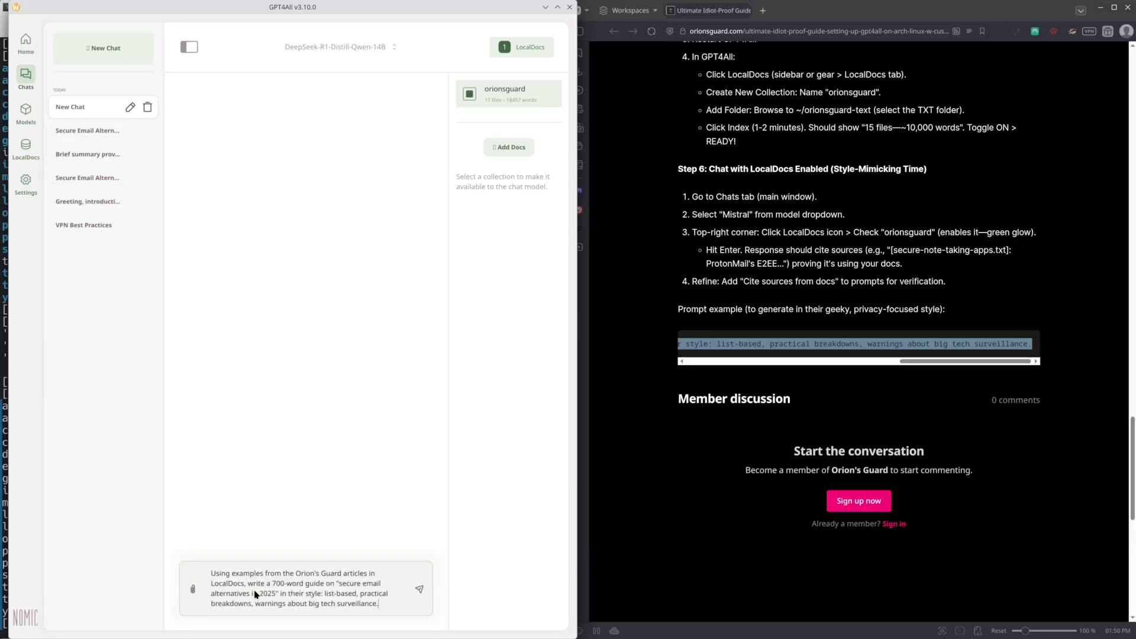
{"action": "left_click", "coordinate": [420, 589]}
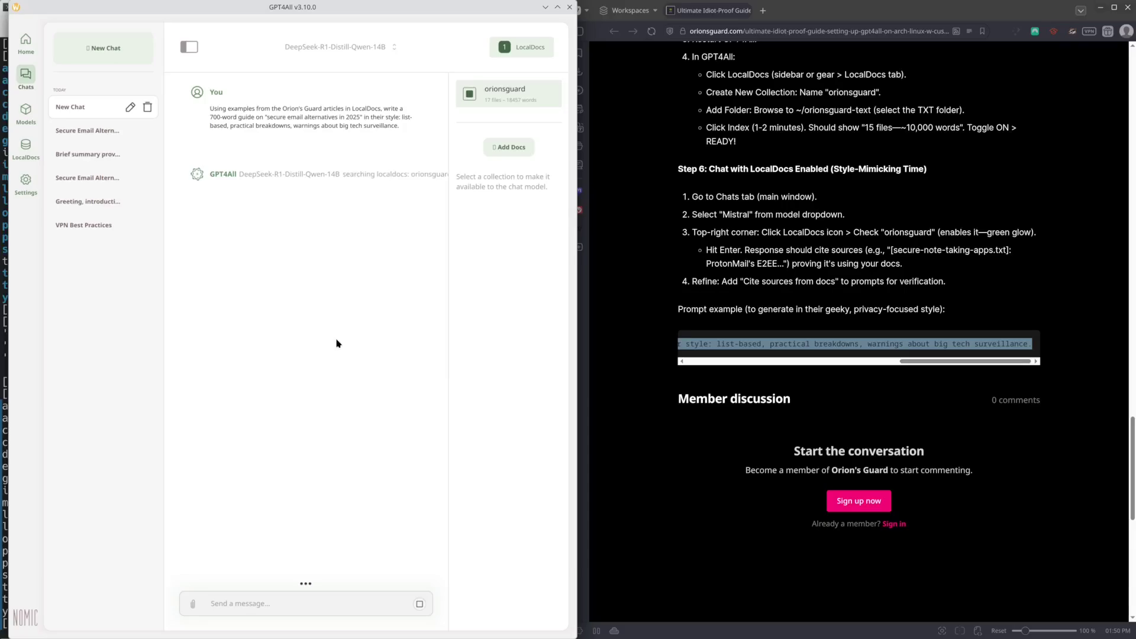